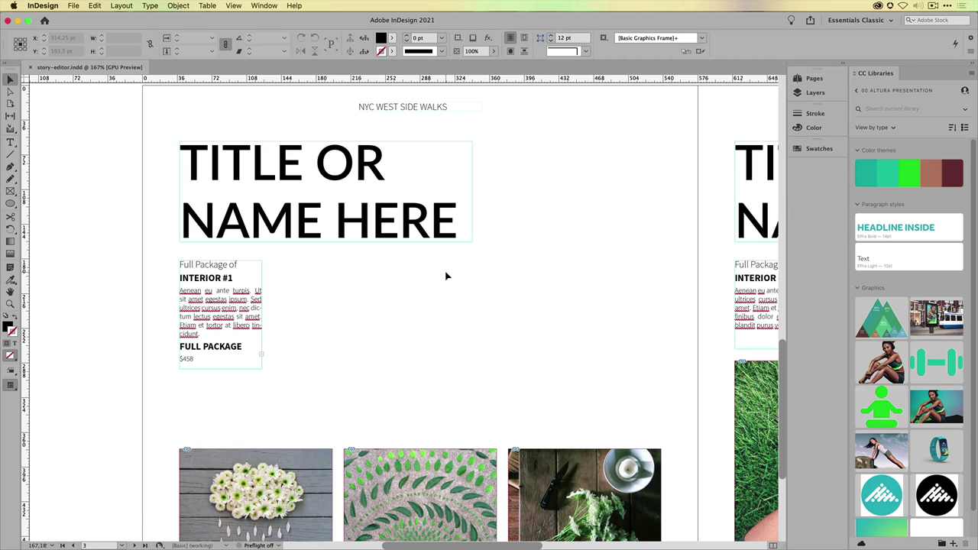
Zoom out to the spread, show frame edges, and zoom in on the left page's text.
key("super+minus")
key("super+minus")
key("super+minus")
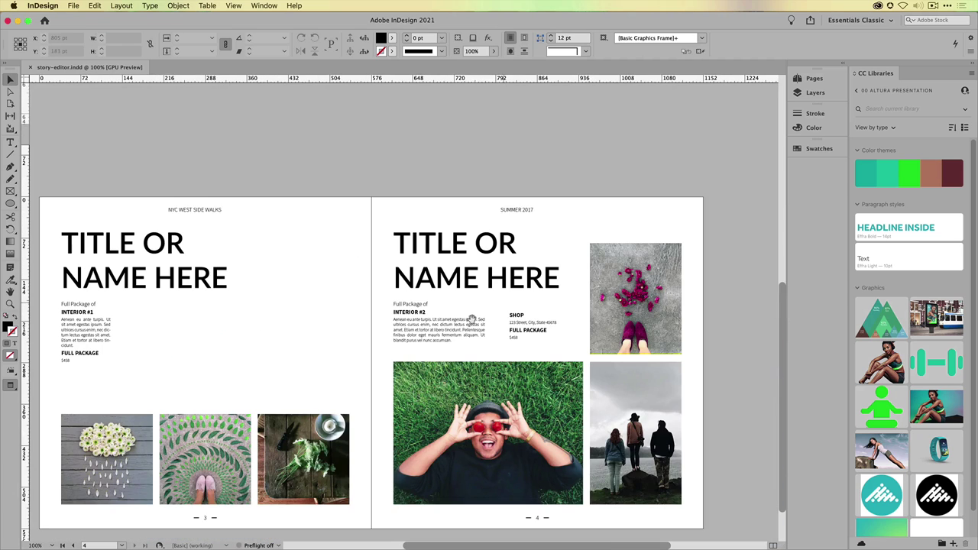
scroll(472, 318, "left", 3)
scroll(451, 315, "down", 2)
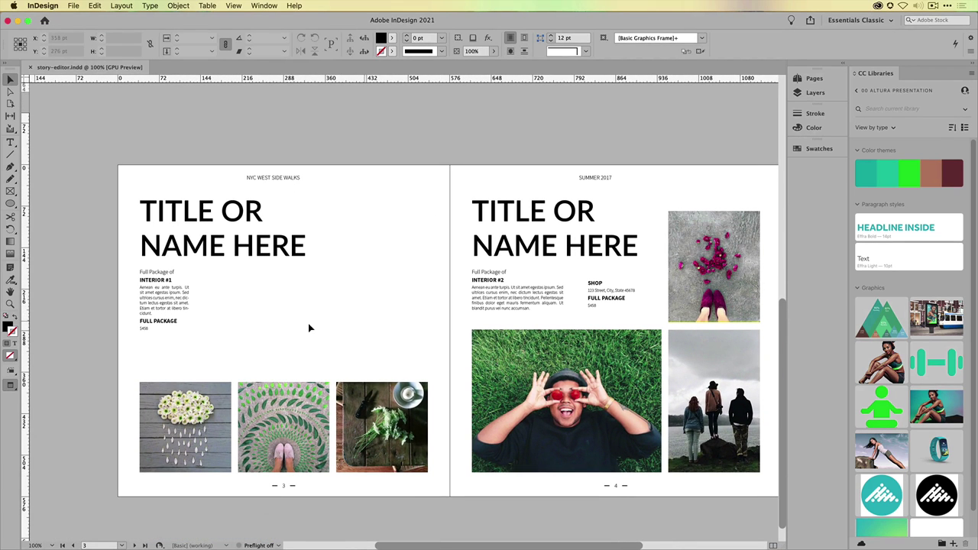
key("w")
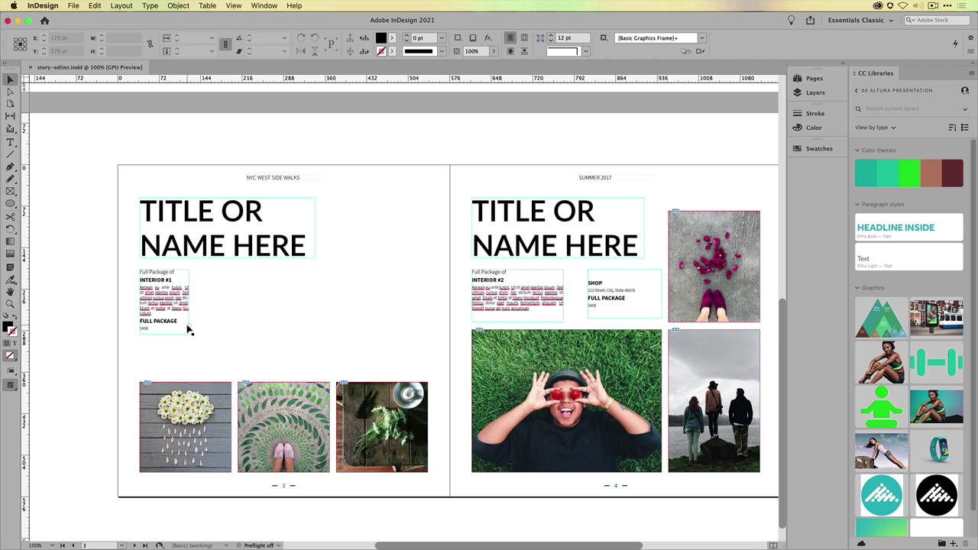
left_click(265, 349, "super")
left_click_drag(440, 278, 293, 282)
Thread the Interior #1 overset text into a new SHOP frame, then delete that frame.
left_click(306, 259)
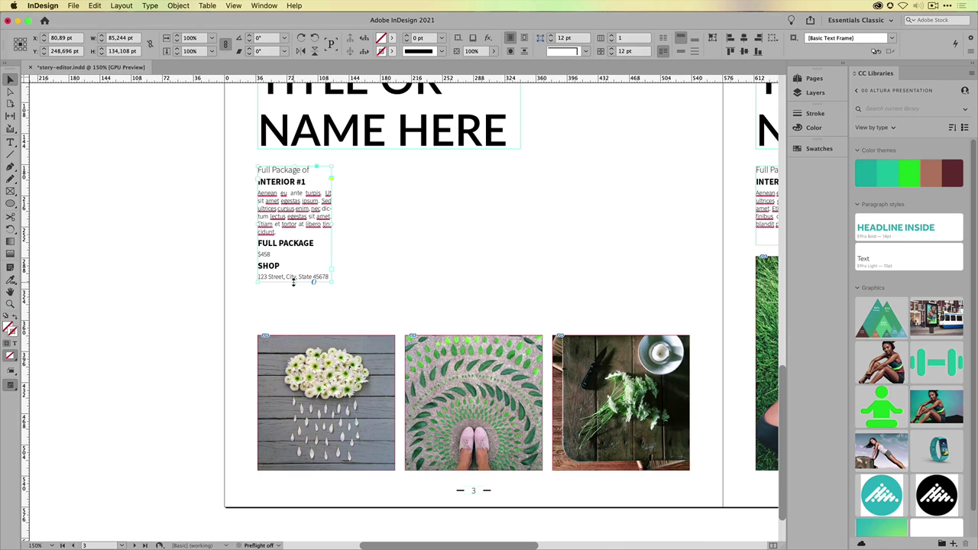
key("cmd+z")
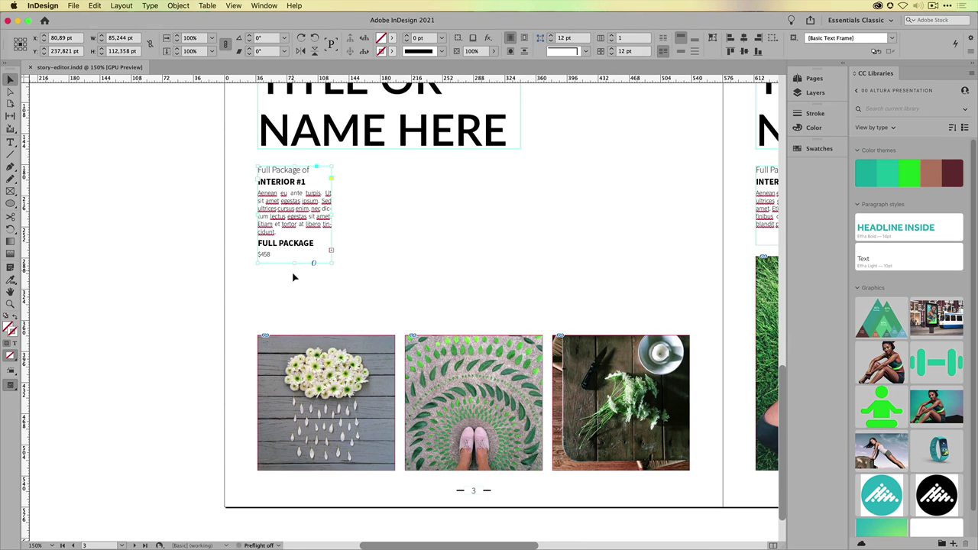
scroll(295, 283, "left", 5)
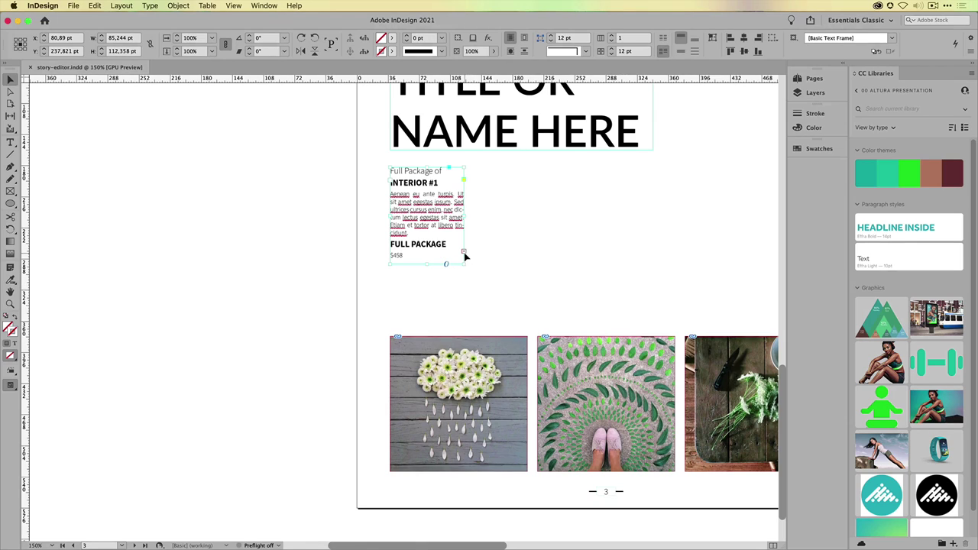
left_click(464, 251)
left_click_drag(223, 221, 317, 261)
key("Delete")
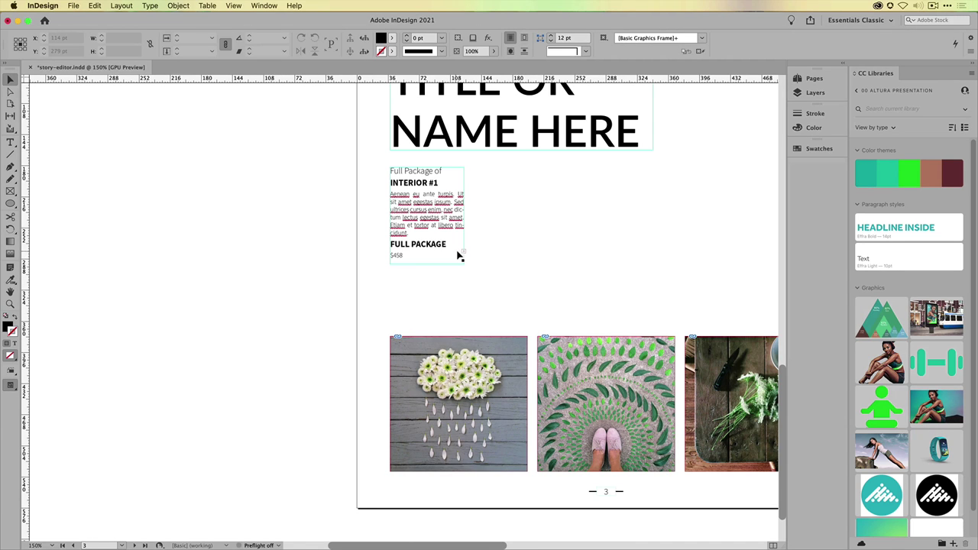
scroll(451, 260, "right", 5)
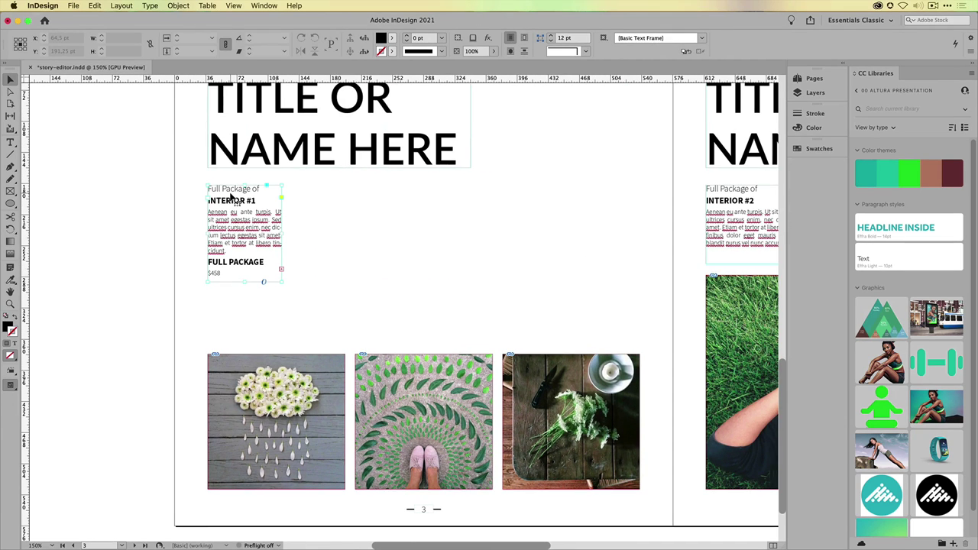
Open the Interior #1 story in Story Editor via the Edit menu and dock it beside the layout.
left_click(231, 196)
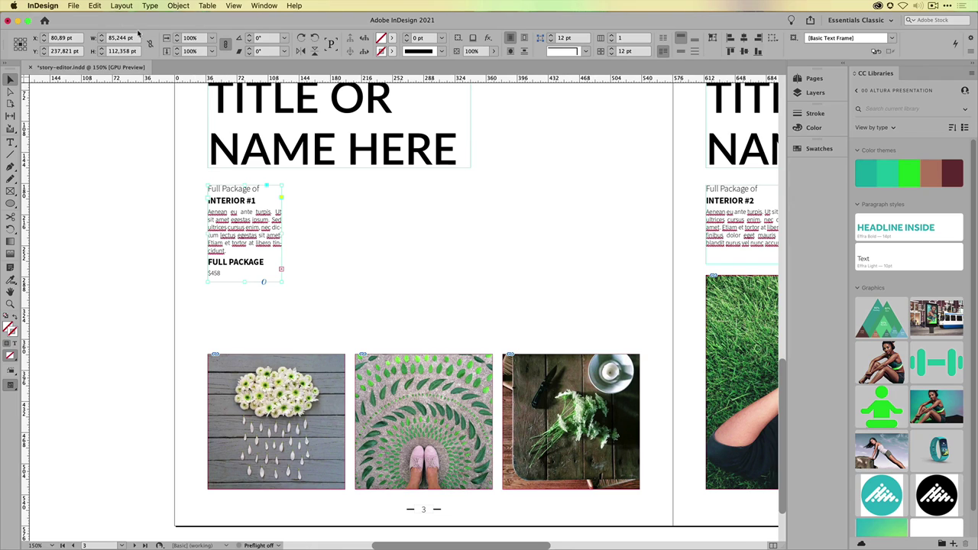
left_click(95, 6)
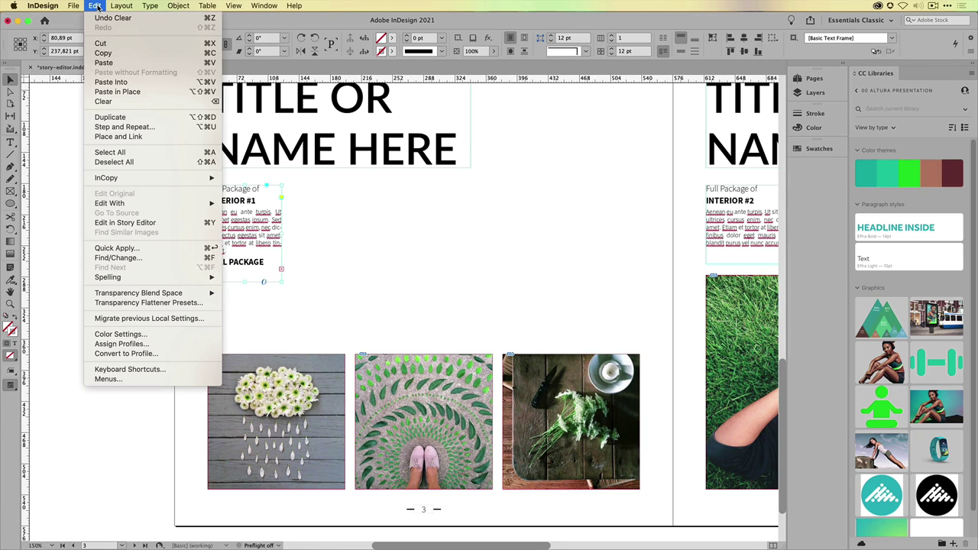
left_click(127, 223)
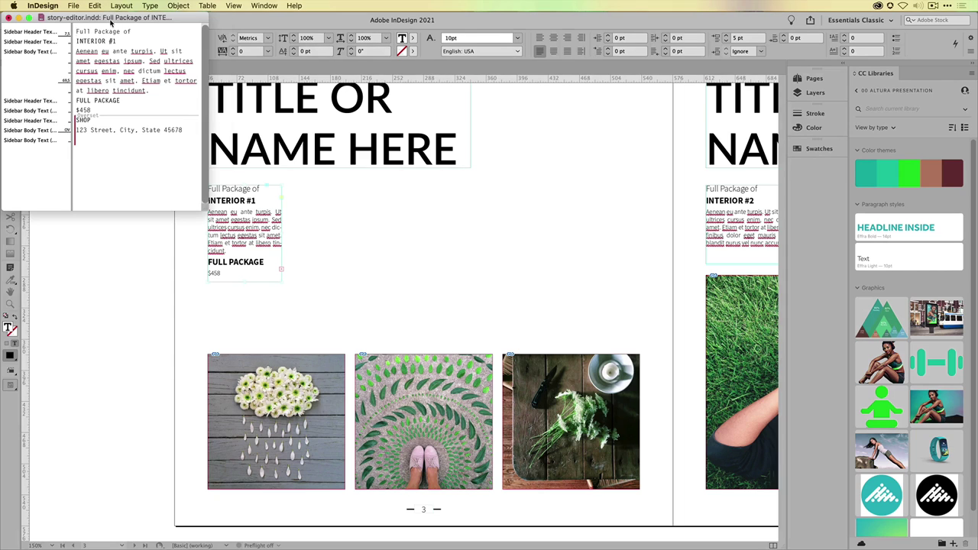
left_click_drag(114, 18, 567, 129)
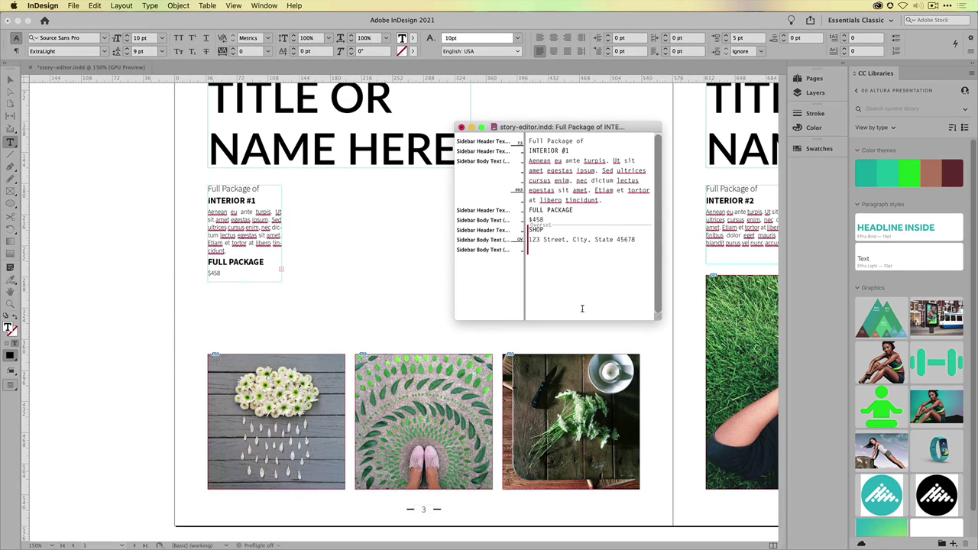
left_click(561, 272)
left_click(94, 6)
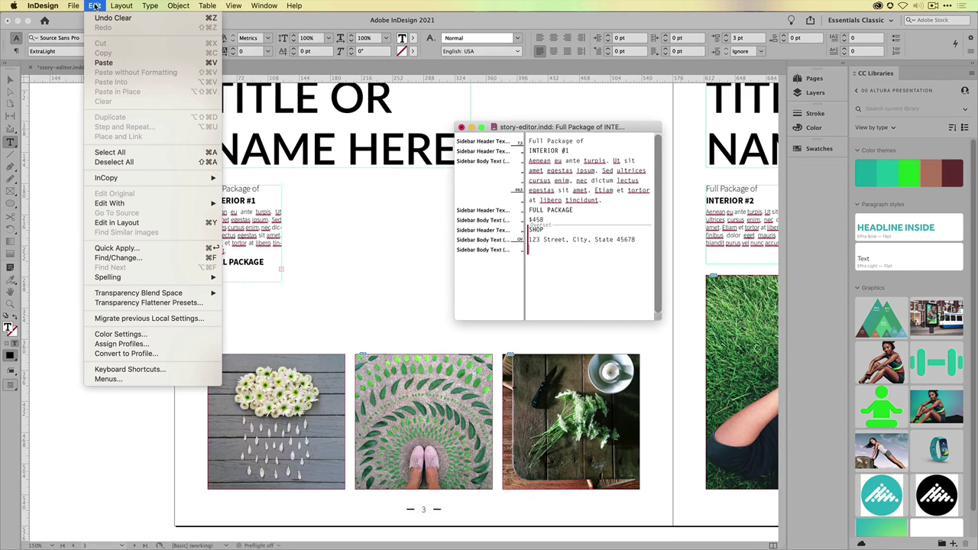
Return to editing in the layout, reposition the Story Editor window, then close it.
left_click(206, 223)
left_click_drag(510, 129, 308, 111)
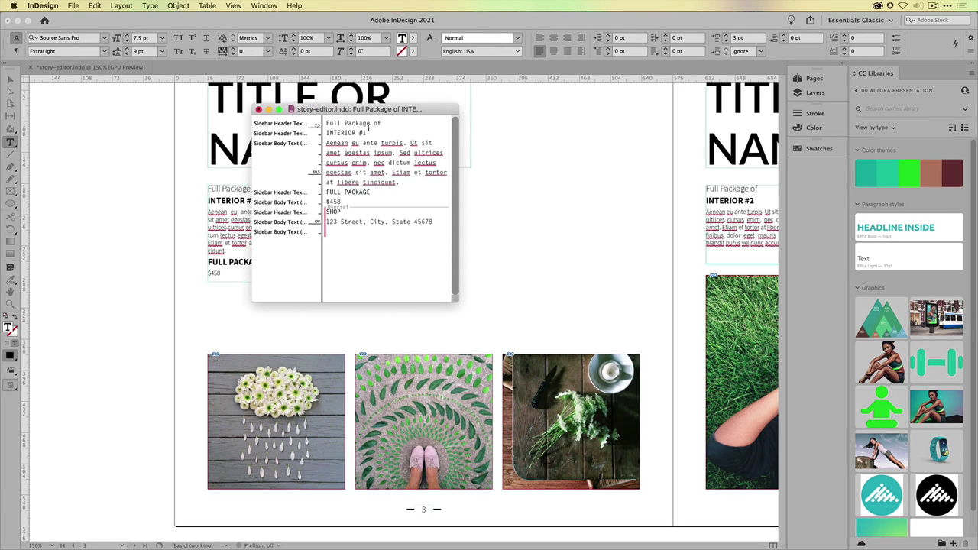
left_click_drag(335, 115, 535, 252)
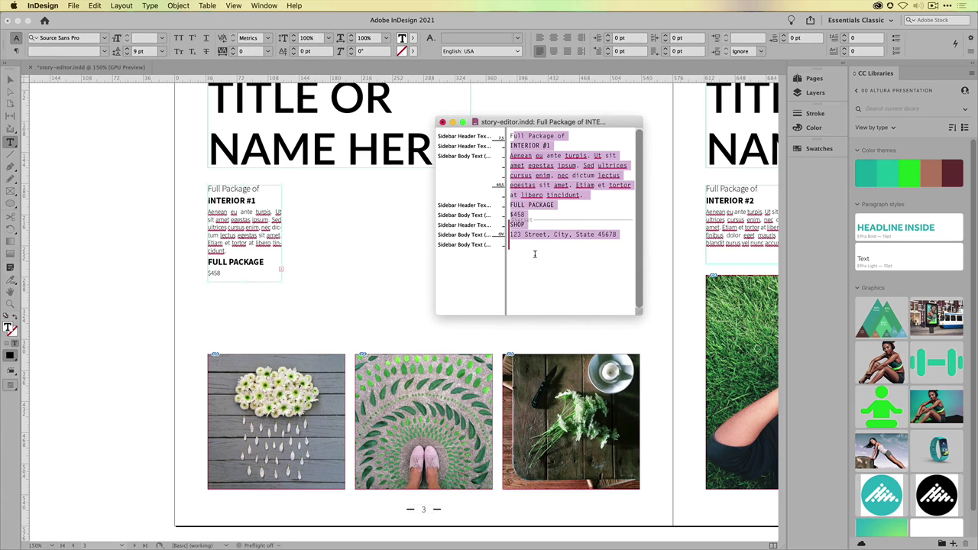
left_click(535, 254)
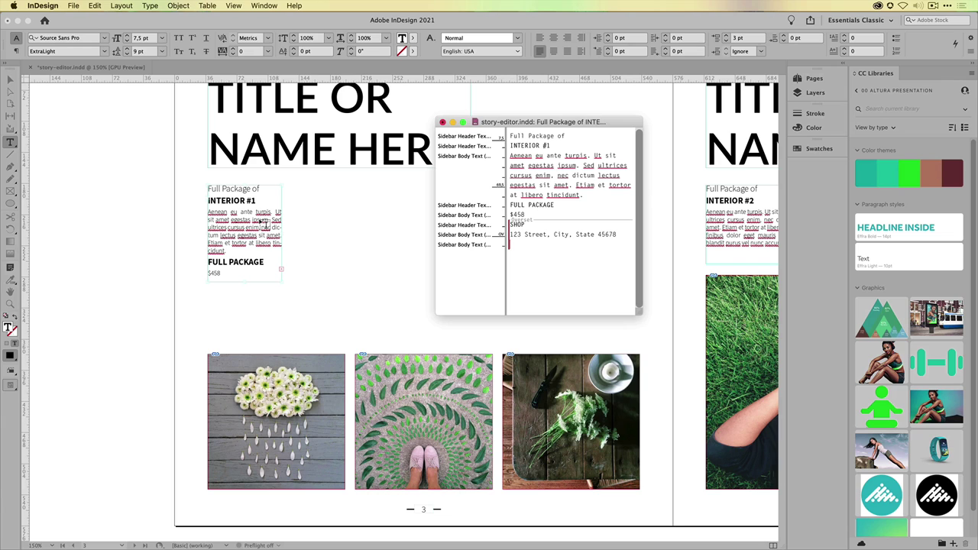
left_click(442, 122)
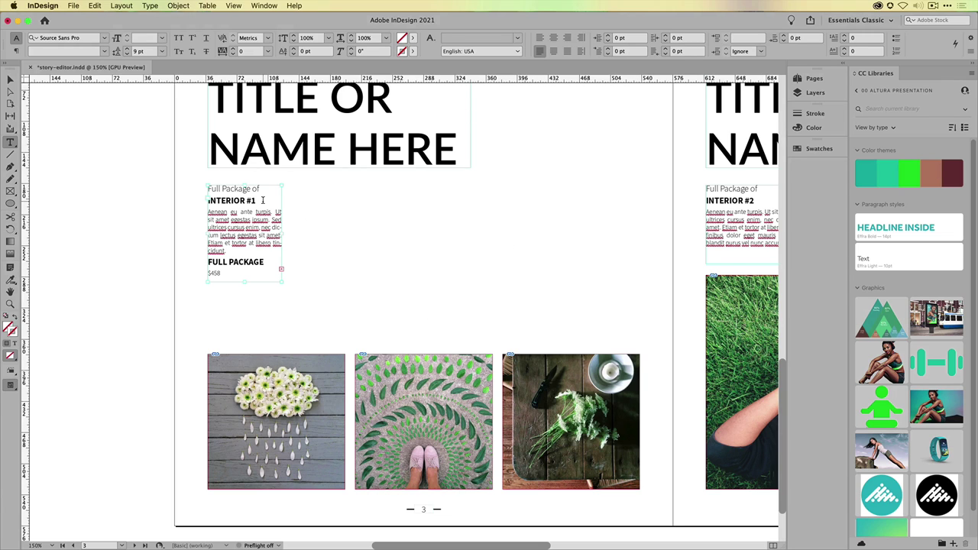
Open print-pages.indd from the 01 Printing folder in Finder.
key("super+Tab")
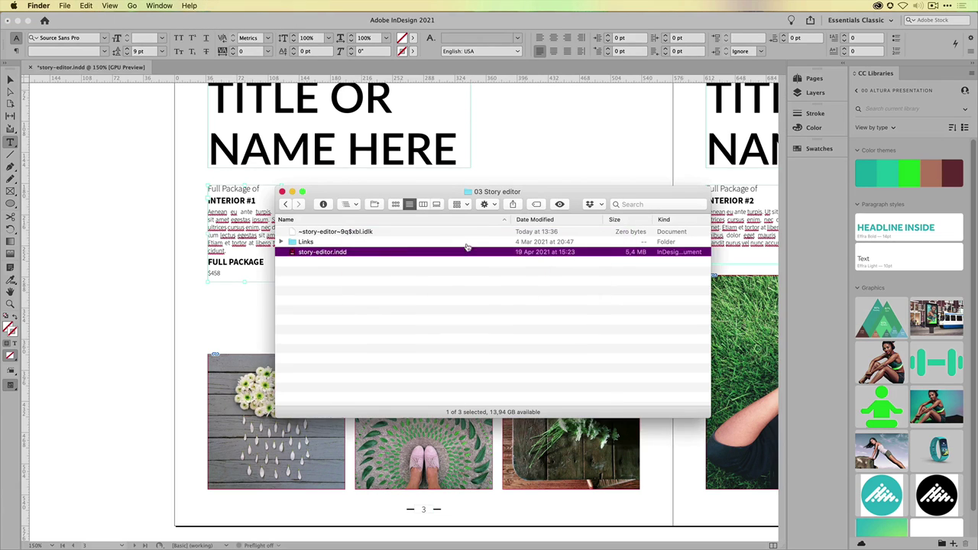
key("super+Up")
key("Up")
key("Up")
key("Right")
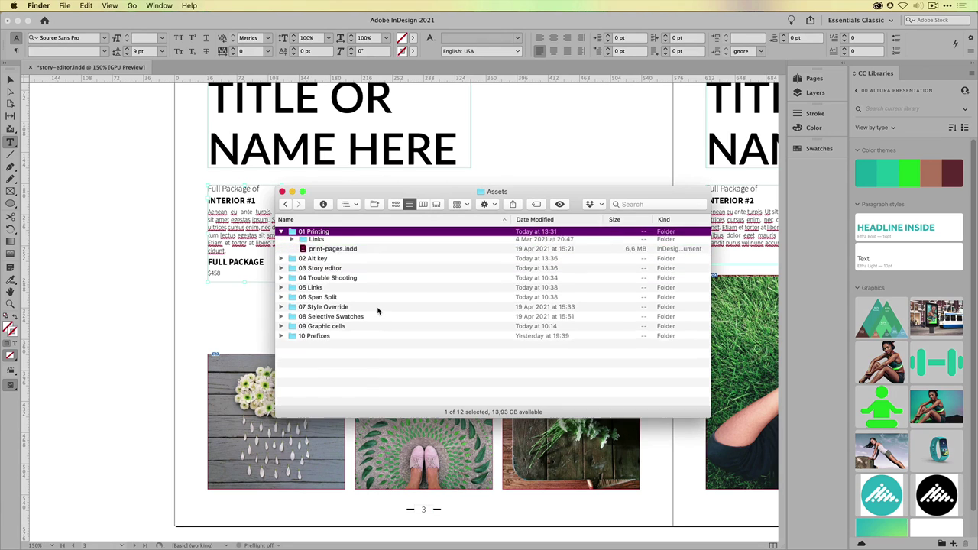
key("Down")
key("Down")
key("super+Down")
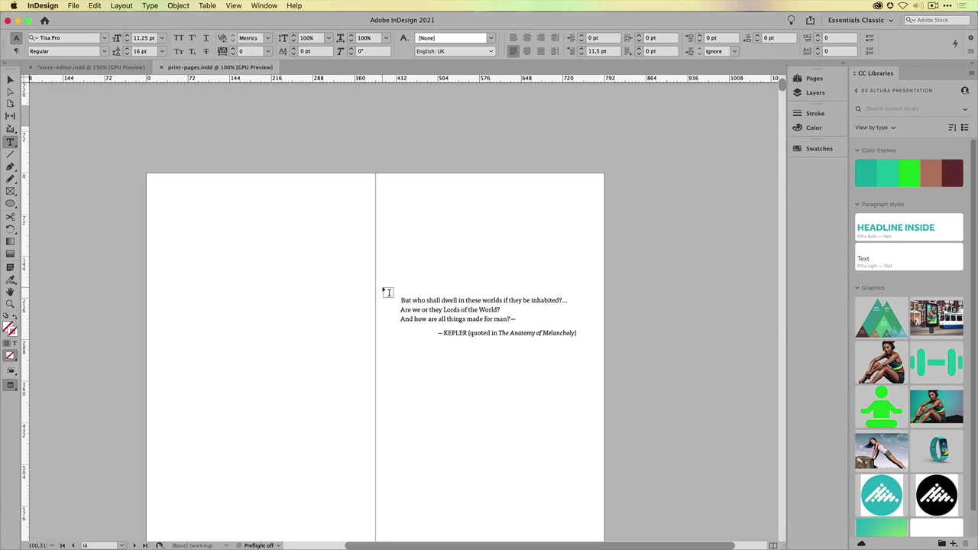
Zoom out and select the right-column text frame on the middle spread.
key("v")
key("super+minus")
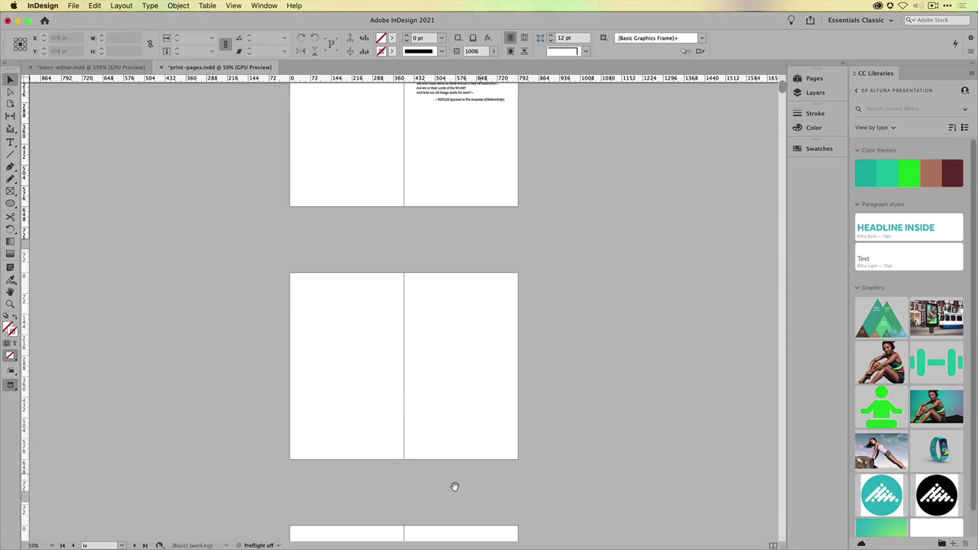
scroll(469, 407, "down", 5)
scroll(496, 344, "up", 5)
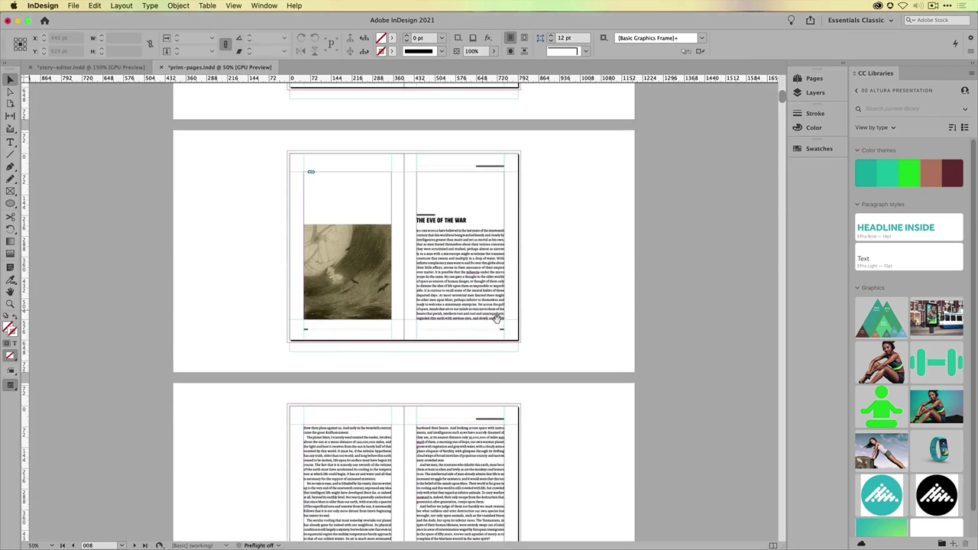
scroll(523, 295, "down", 5)
left_click(477, 329)
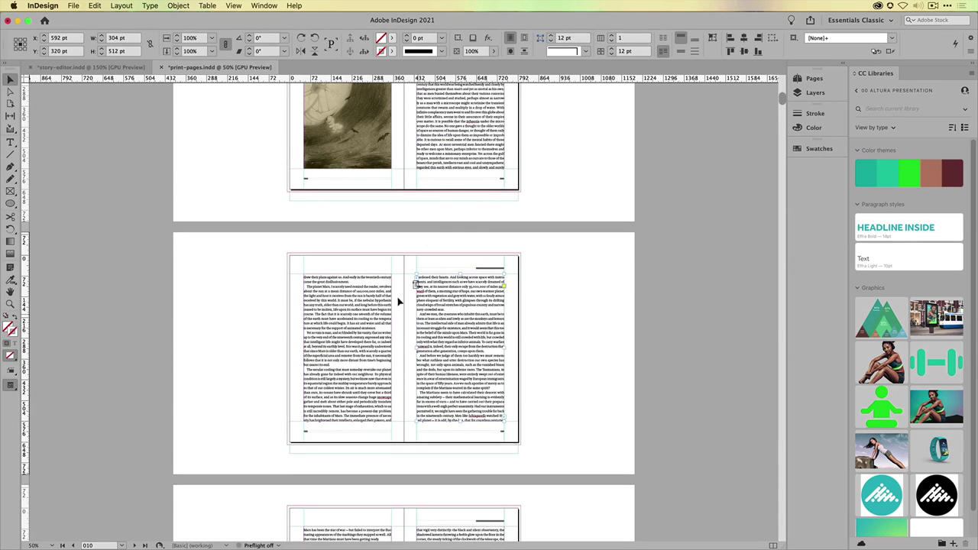
View that story in a widened, centred Story Editor, selecting the 'In spite of all' paragraph, then close it.
key("super+y")
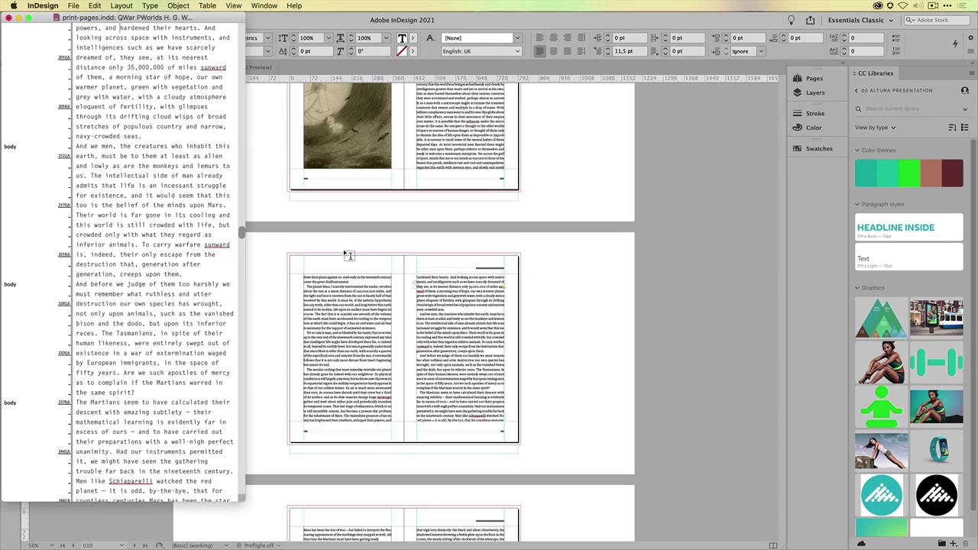
left_click_drag(245, 175, 353, 229)
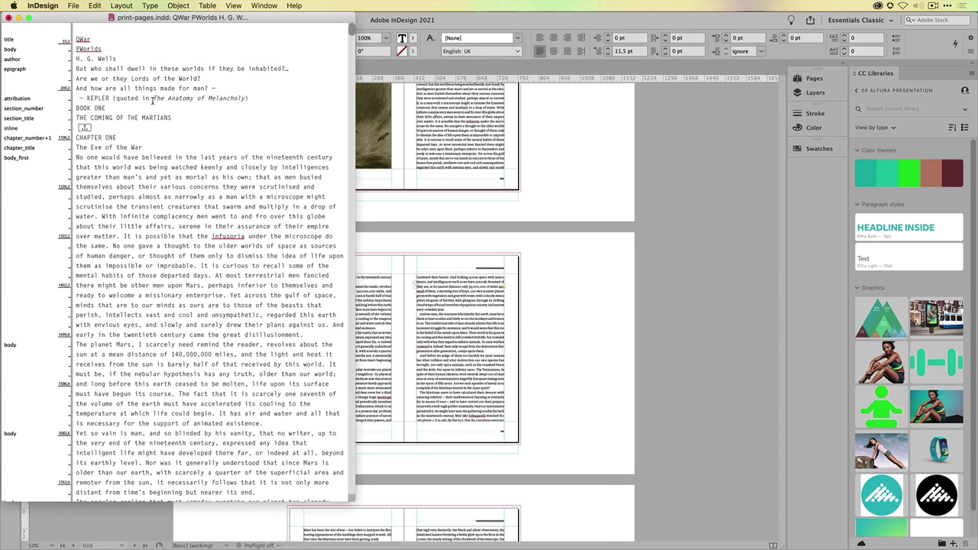
left_click_drag(351, 31, 353, 111)
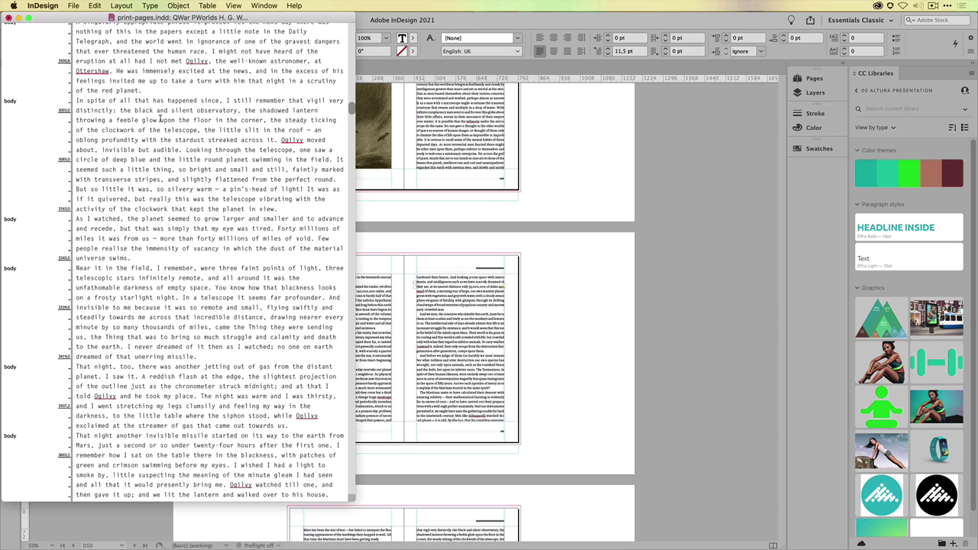
left_click_drag(75, 19, 316, 51)
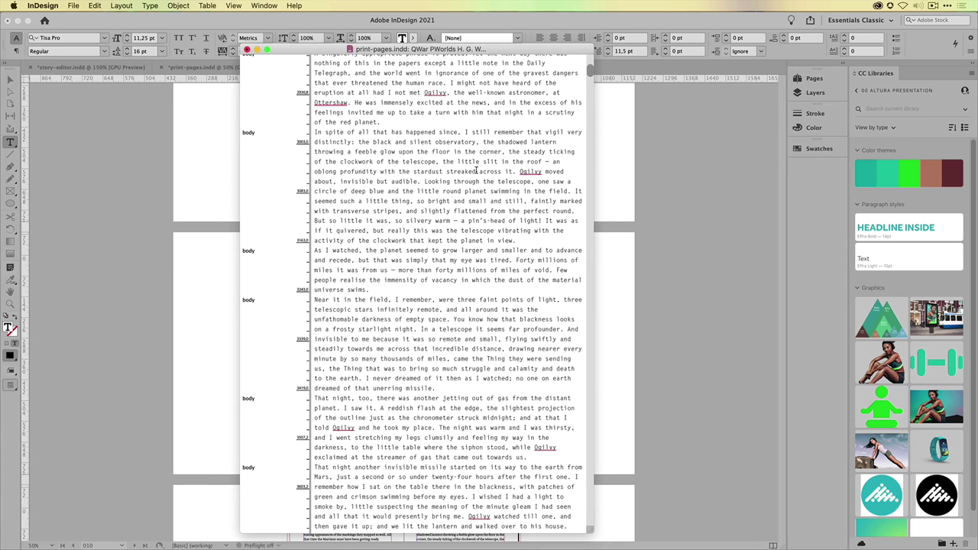
left_click_drag(359, 132, 404, 242)
left_click(404, 242)
left_click(247, 49)
In story-editor.indd, open the Full Package sidebar story with Cmd+Y and move the window beside the frame.
left_click(86, 67)
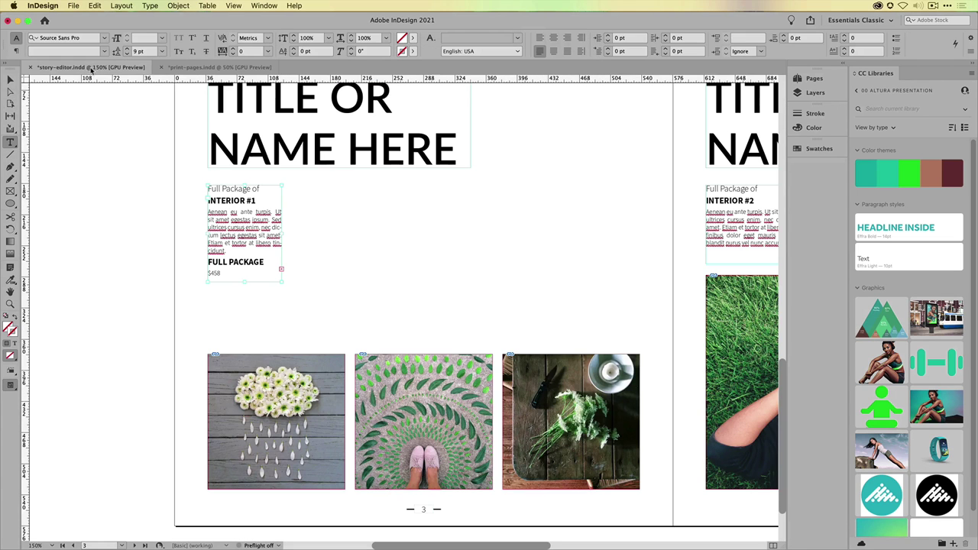
left_click(11, 80)
left_click(138, 211)
scroll(230, 230, "up", 1)
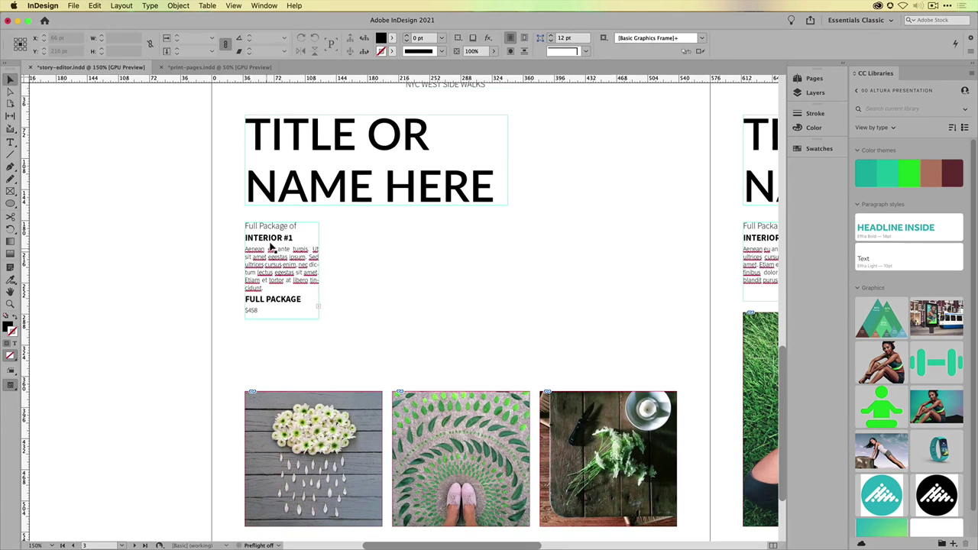
left_click(293, 246)
double_click(293, 246)
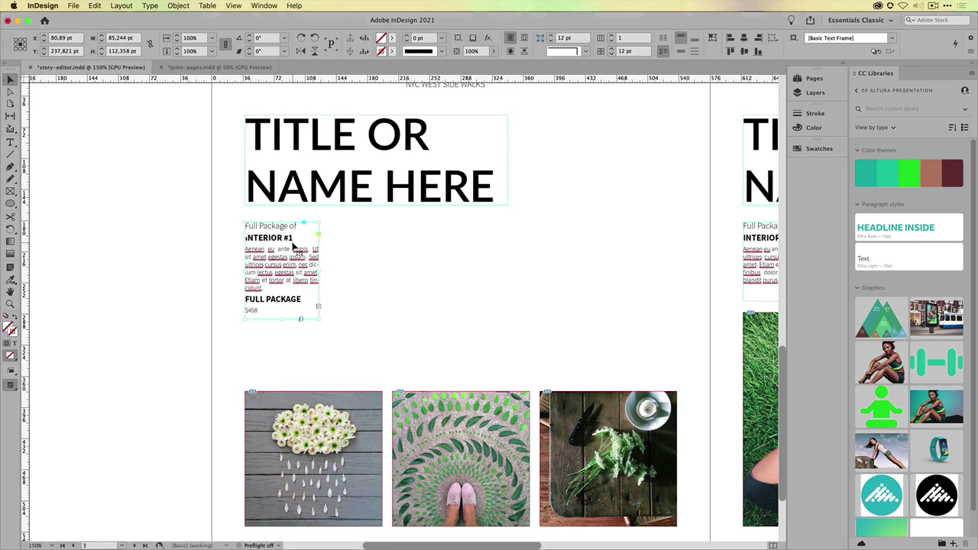
key("super+y")
left_click_drag(82, 20, 522, 143)
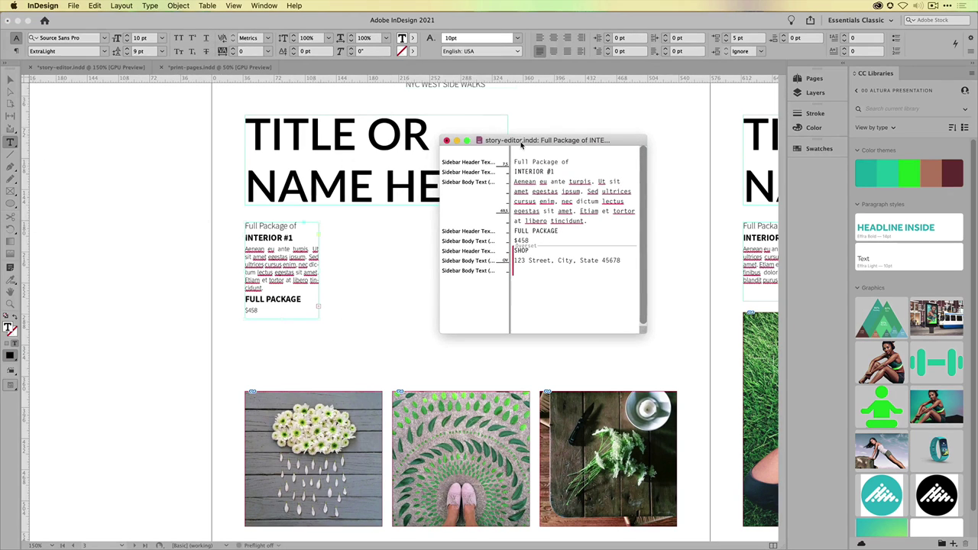
Select parts of the sidebar story, from PACKAGE through the Street, City, State address line.
left_click_drag(530, 271, 515, 161)
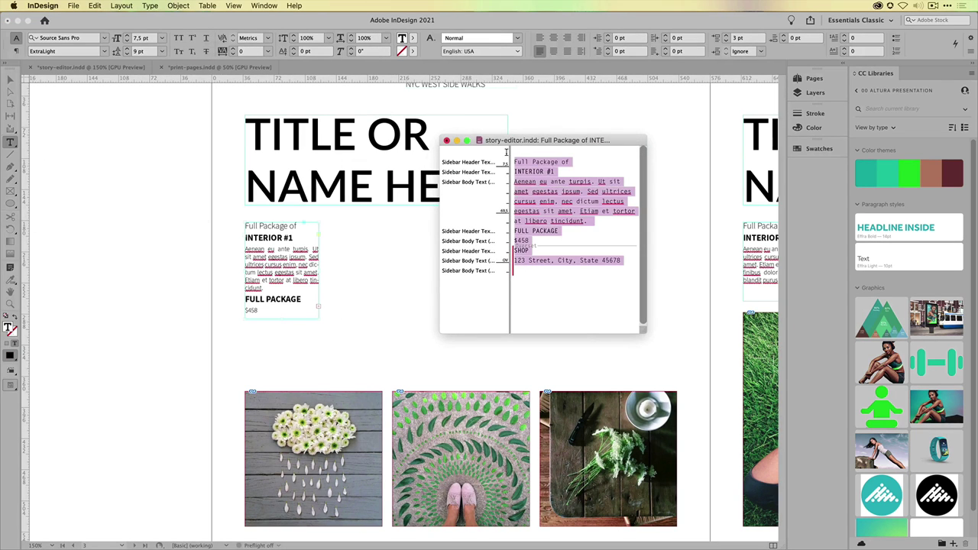
left_click(604, 281)
left_click_drag(622, 260, 539, 231)
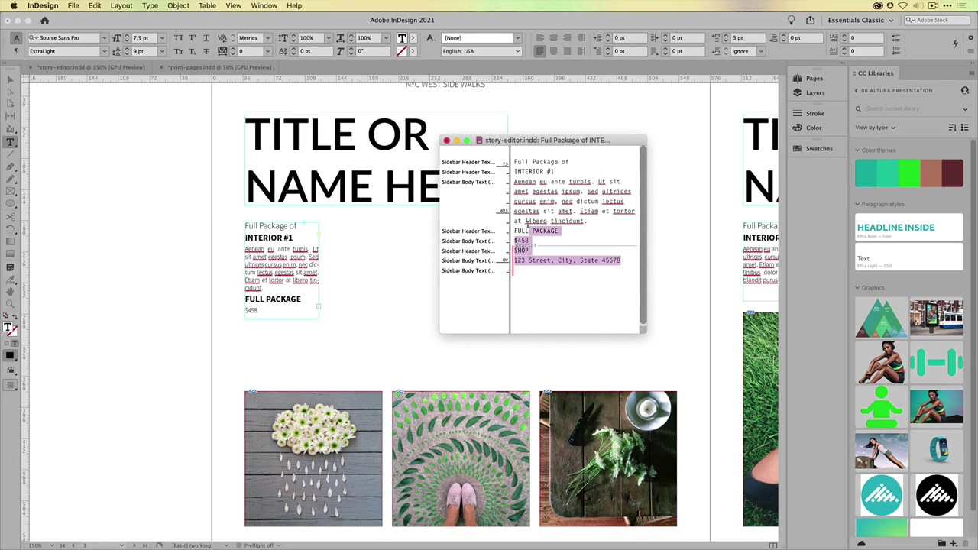
left_click(541, 273)
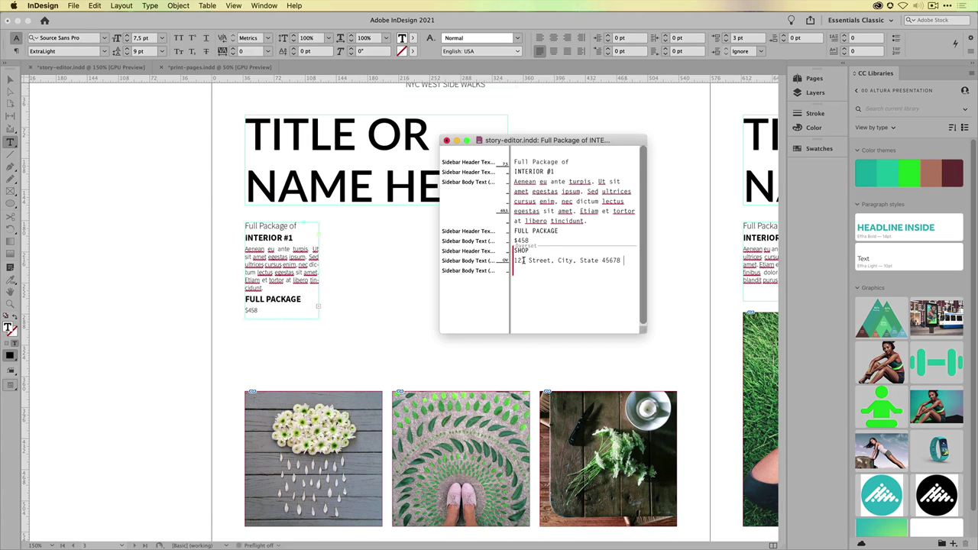
left_click_drag(528, 260, 598, 262)
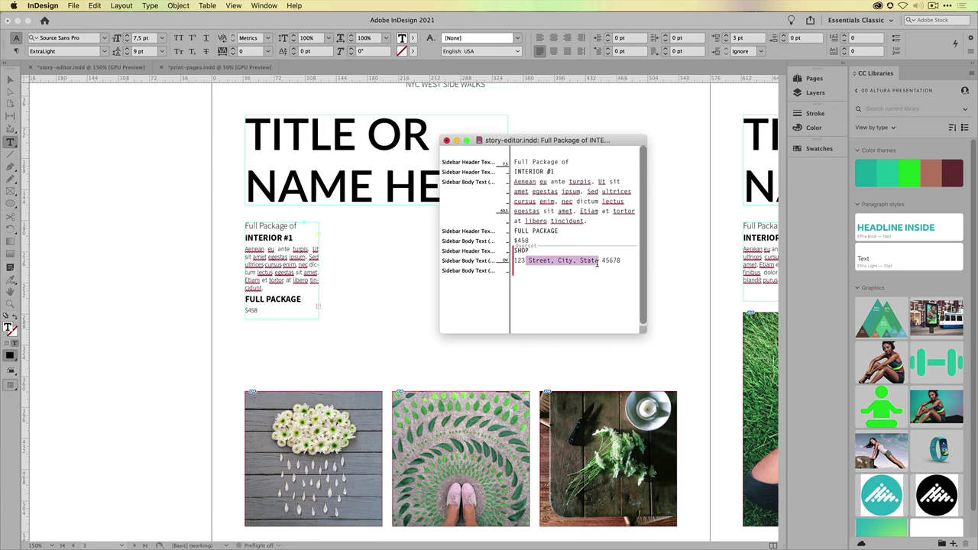
left_click(557, 263)
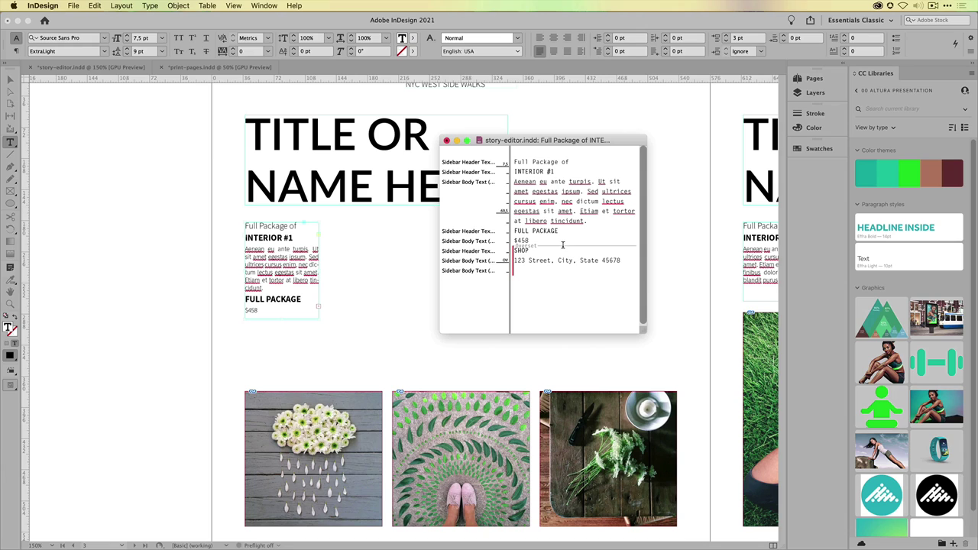
Change the sidebar heading from INTERIOR #1 to INTERIOR #5 and compare it in the layout.
left_click(551, 172)
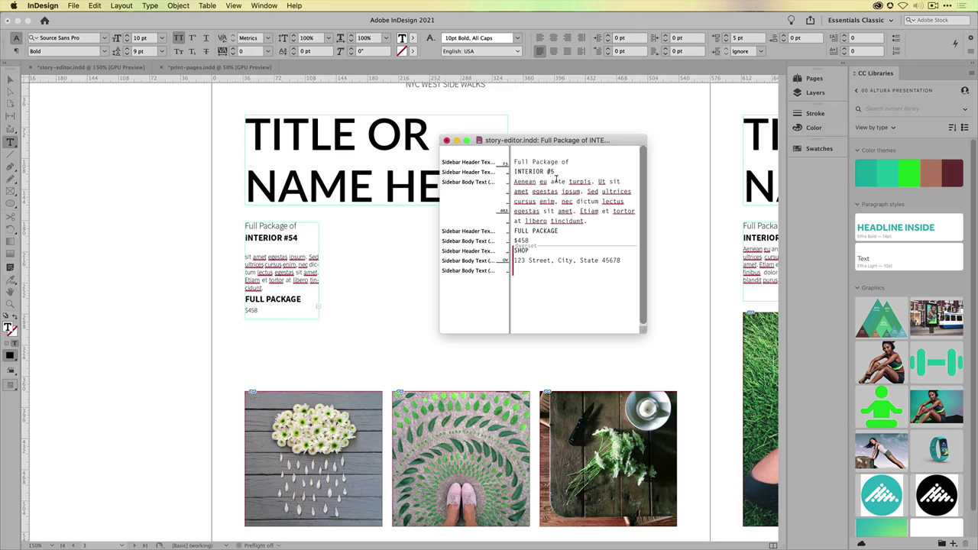
key("BackSpace")
left_click_drag(293, 237, 282, 233)
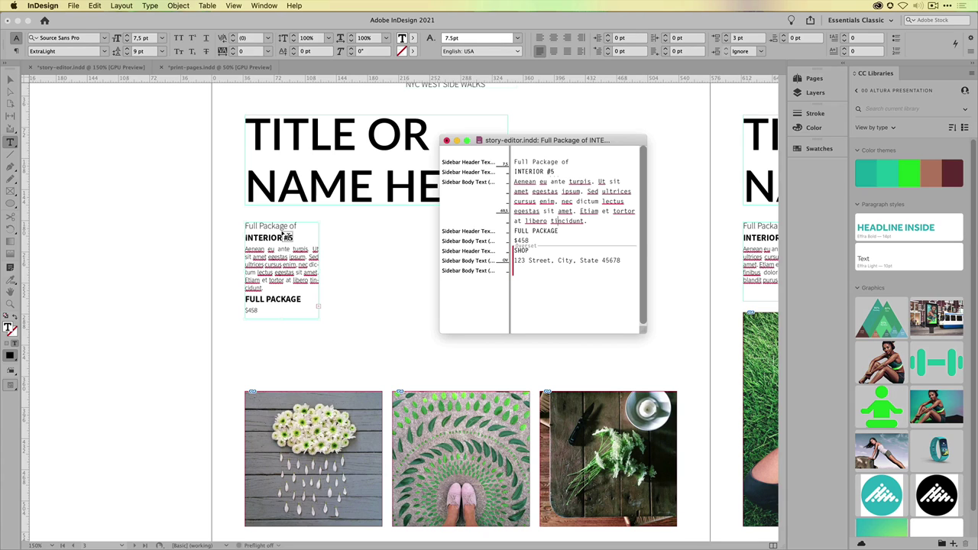
left_click(284, 236)
Add a test line 'asldfjasldf' after the heading, then delete it again.
key("Return")
type("asldfjasldf")
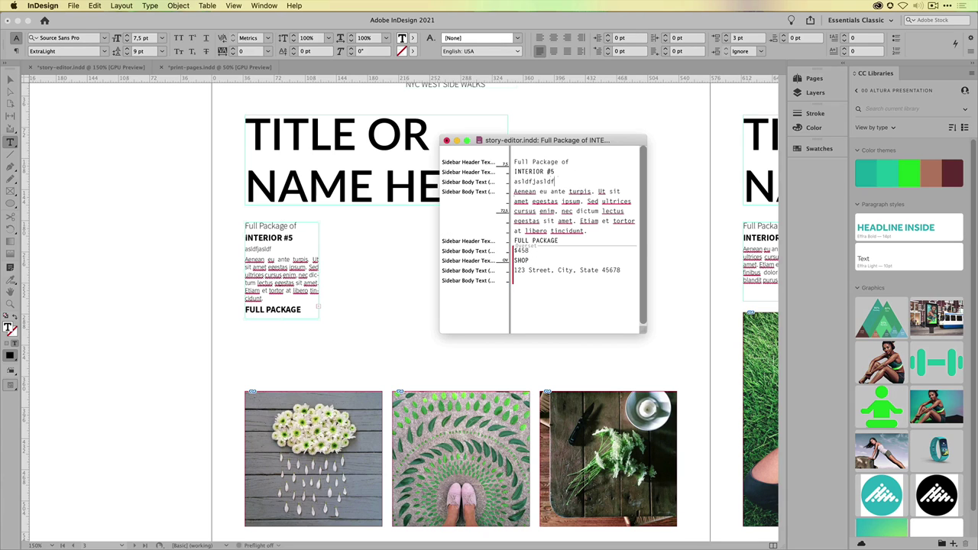
key("BackSpace")
key("BackSpace")
key("BackSpace")
key("BackSpace")
key("BackSpace")
key("BackSpace")
key("BackSpace")
key("BackSpace")
key("BackSpace")
key("BackSpace")
key("BackSpace")
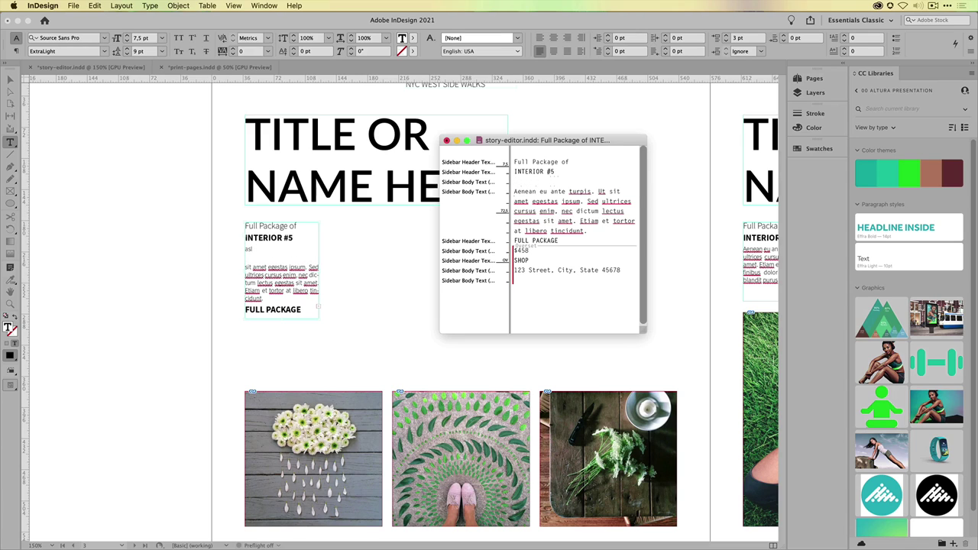
key("BackSpace")
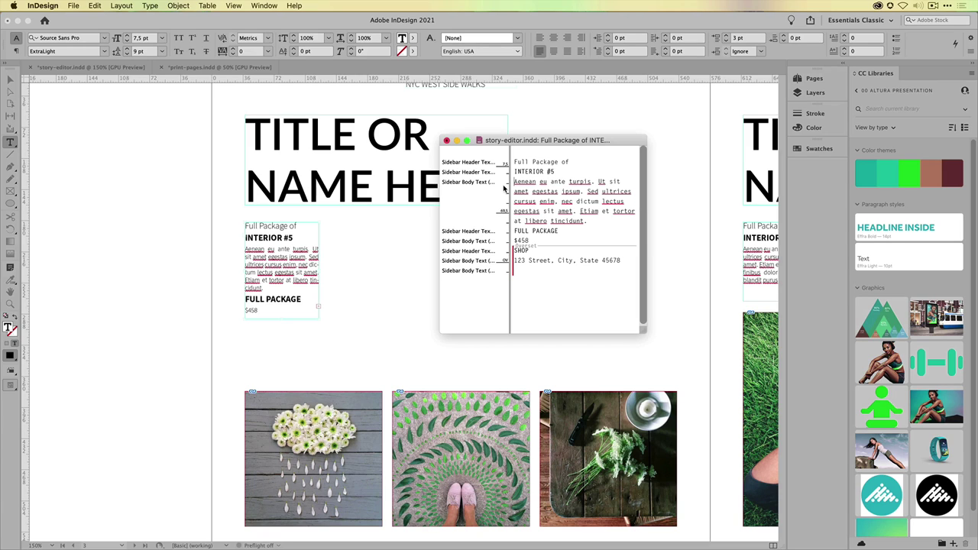
Drag the SHOP heading and address above FULL PACKAGE and delete the leftover empty paragraphs.
left_click(513, 231)
key("Return")
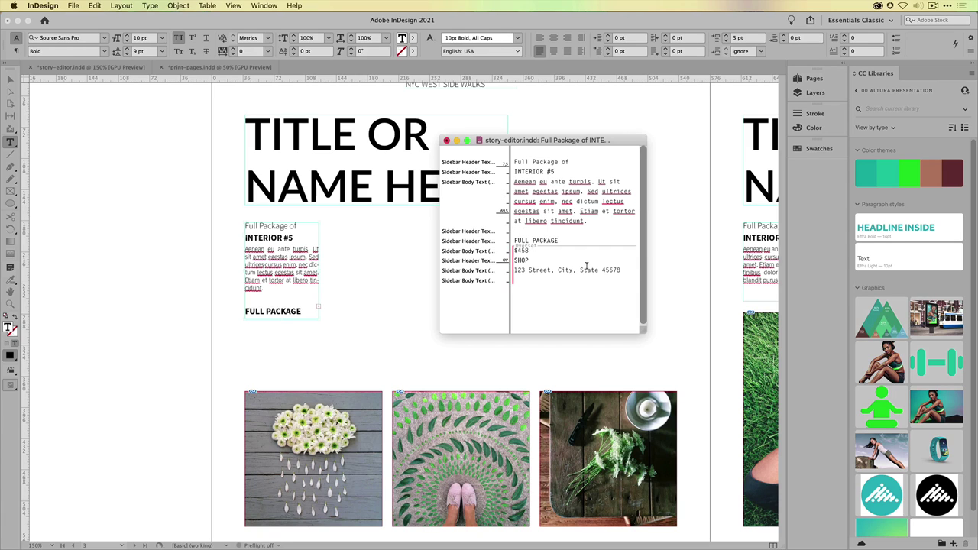
left_click_drag(622, 270, 517, 239)
left_click(548, 278)
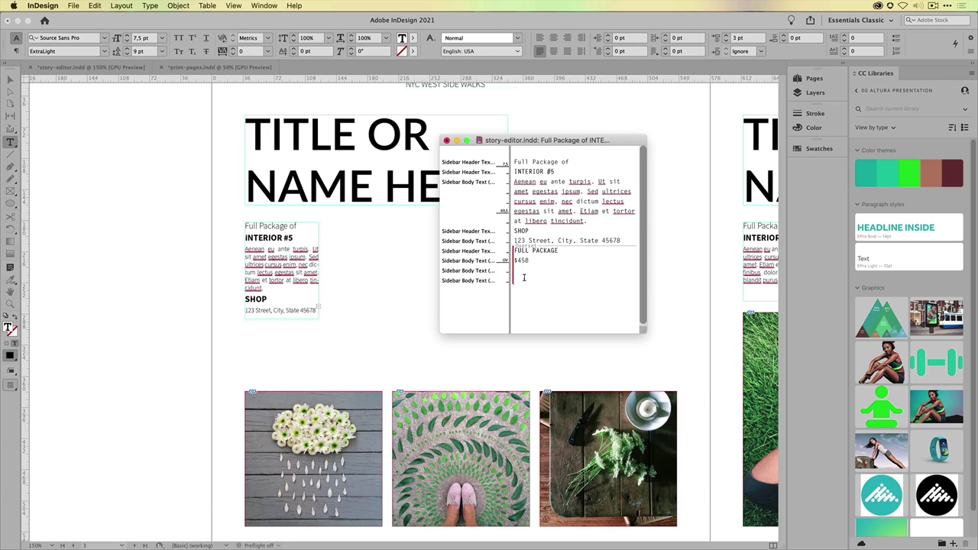
key("BackSpace")
key("BackSpace")
Close the Story Editor and switch to the print-pages.indd document.
left_click(447, 141)
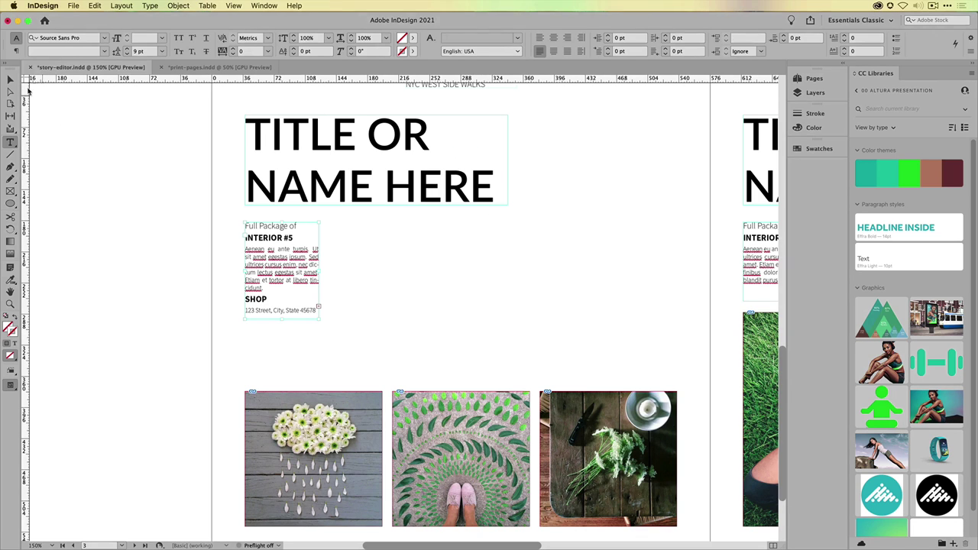
key("Escape")
left_click(220, 68)
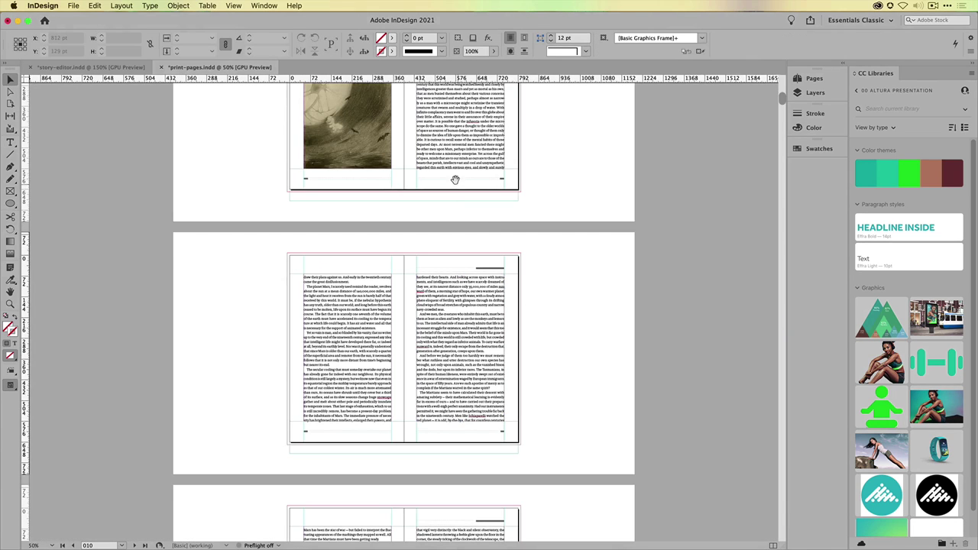
Bring the 010–011 spread into view and open its right-page story in Story Editor.
left_click_drag(454, 179, 454, 479)
scroll(444, 334, "up", 1)
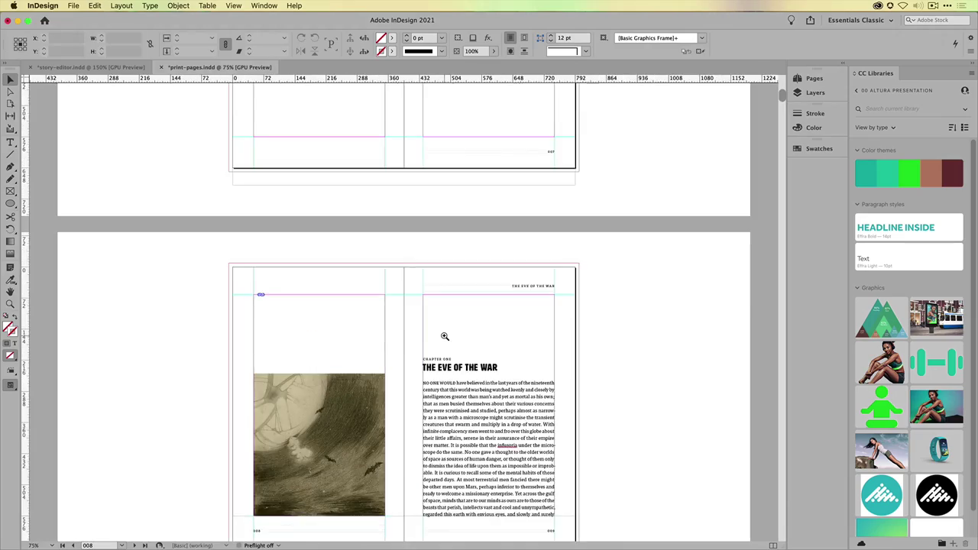
scroll(487, 448, "up", 1)
scroll(487, 448, "down", 15)
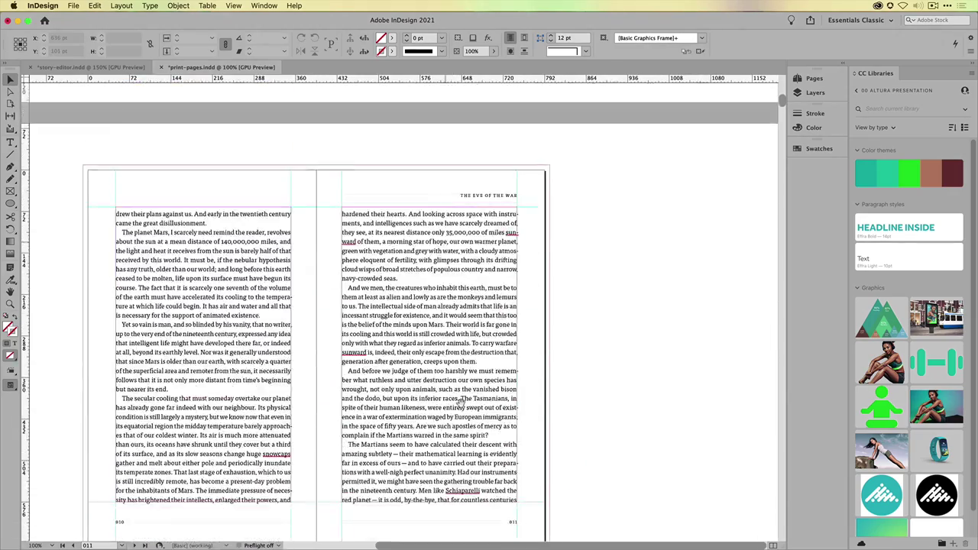
scroll(483, 455, "down", 5)
scroll(339, 326, "up", 8)
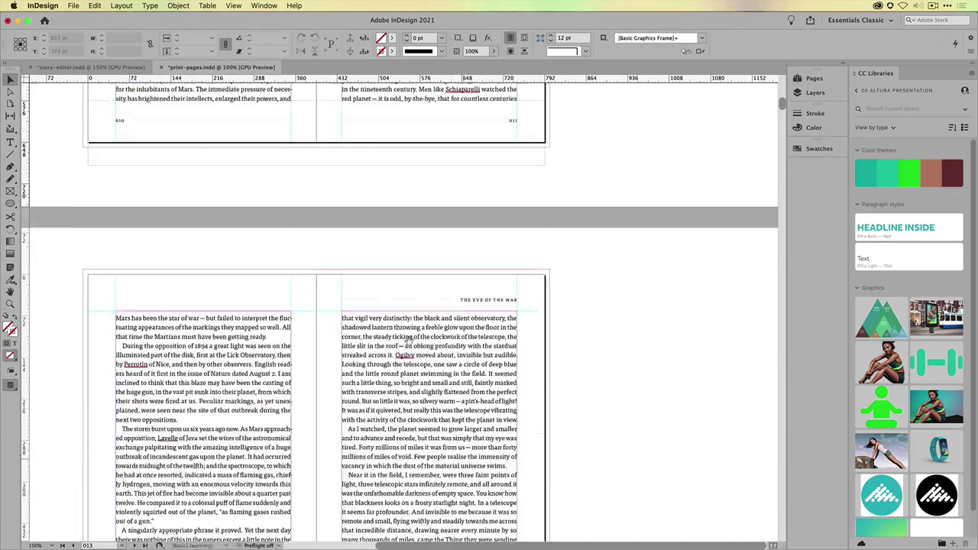
left_click_drag(339, 326, 327, 430)
left_click(384, 263)
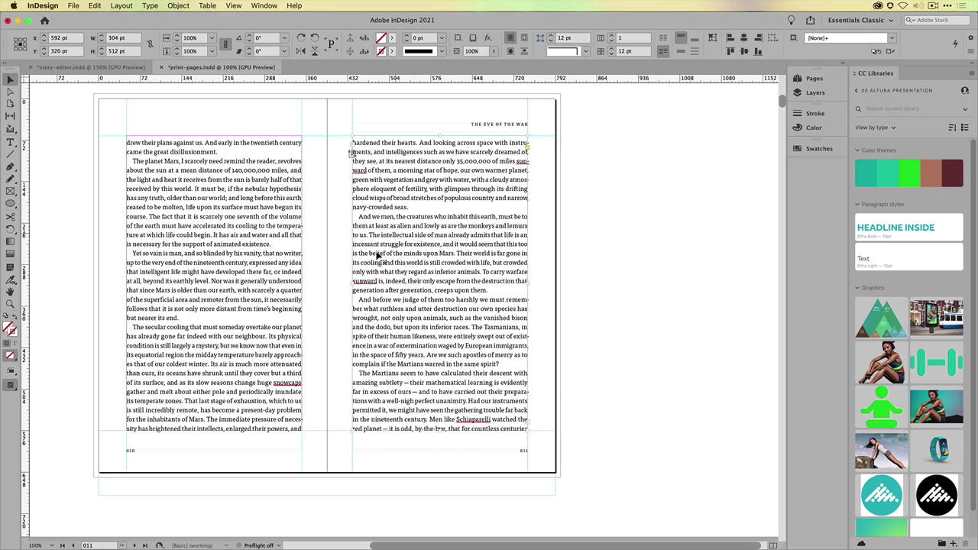
key("super+y")
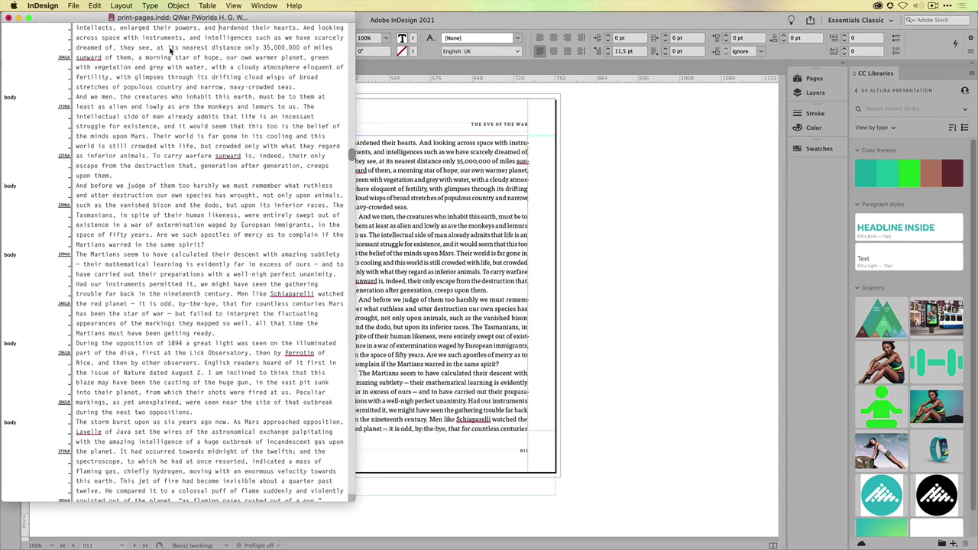
Close story-editor.indd without saving, then open the left page's story in Story Editor.
left_click_drag(264, 22, 373, 54)
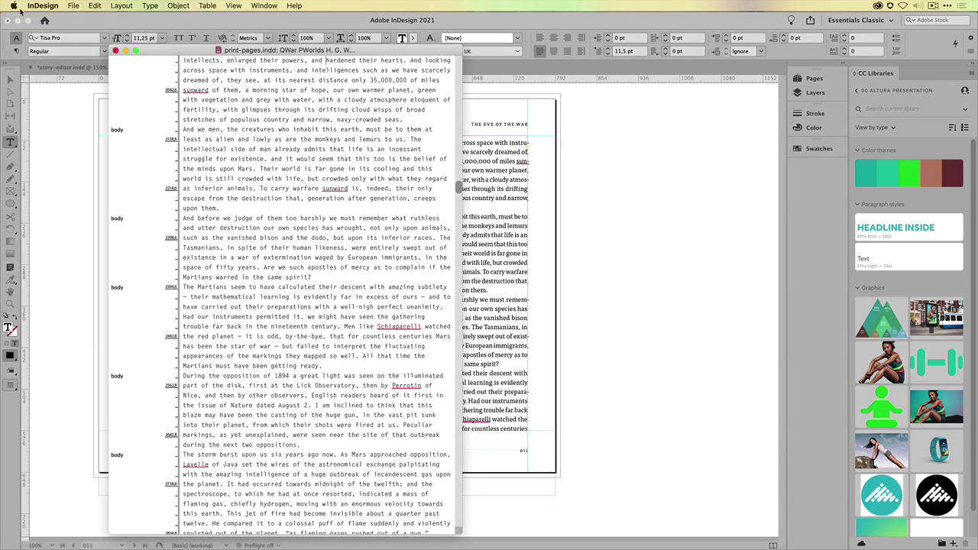
left_click(116, 51)
left_click(89, 67)
key("super+w")
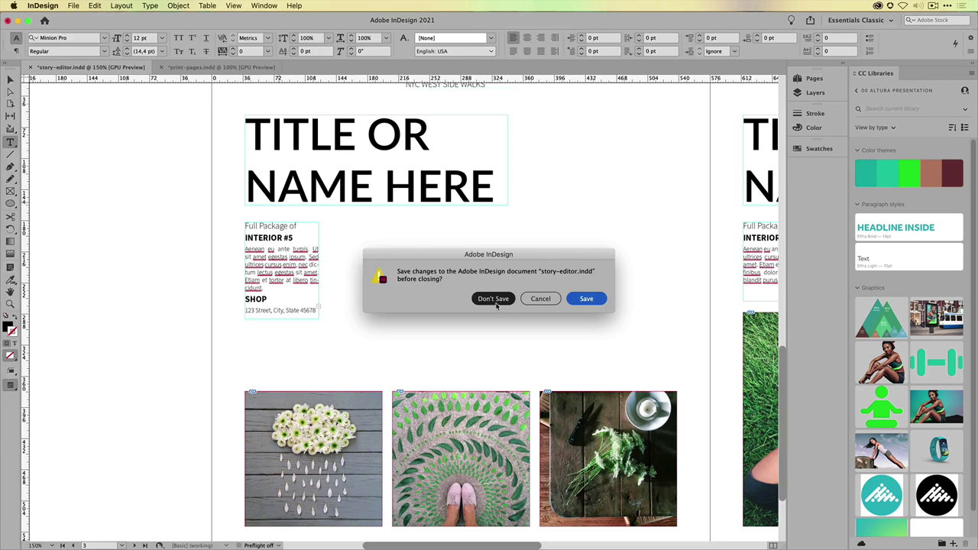
left_click(493, 299)
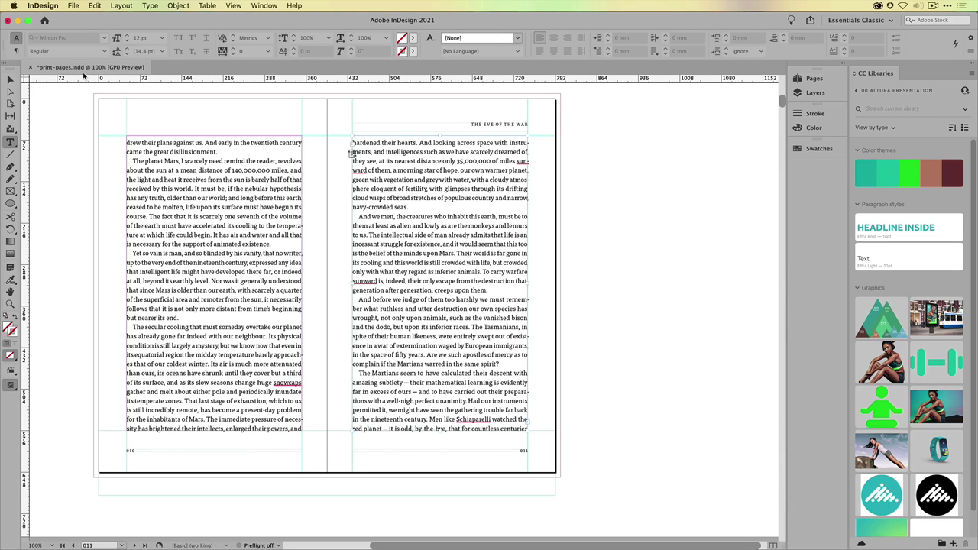
left_click(219, 214)
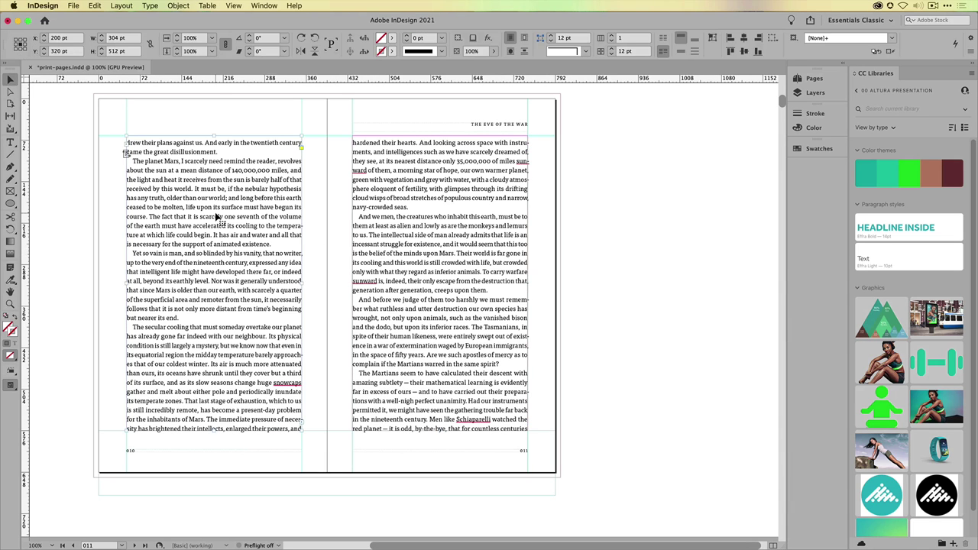
key("super+y")
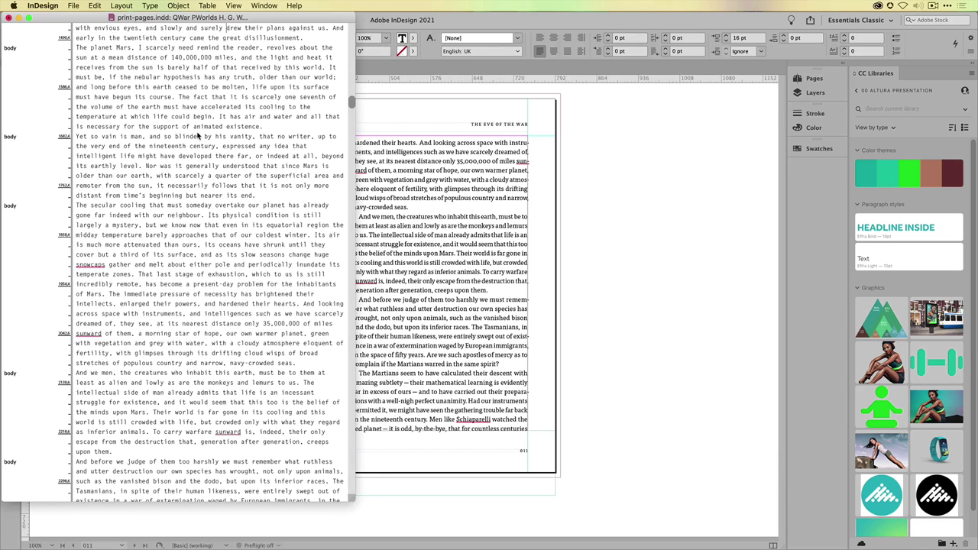
Arrange the layout and Story Editor 2-up Vertical, widening the layout side.
left_click(265, 6)
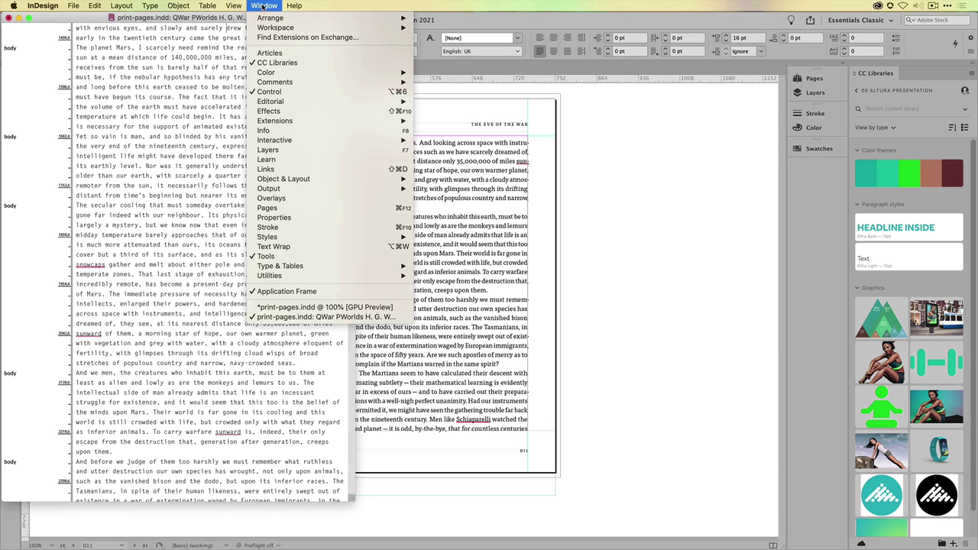
mouse_move(268, 18)
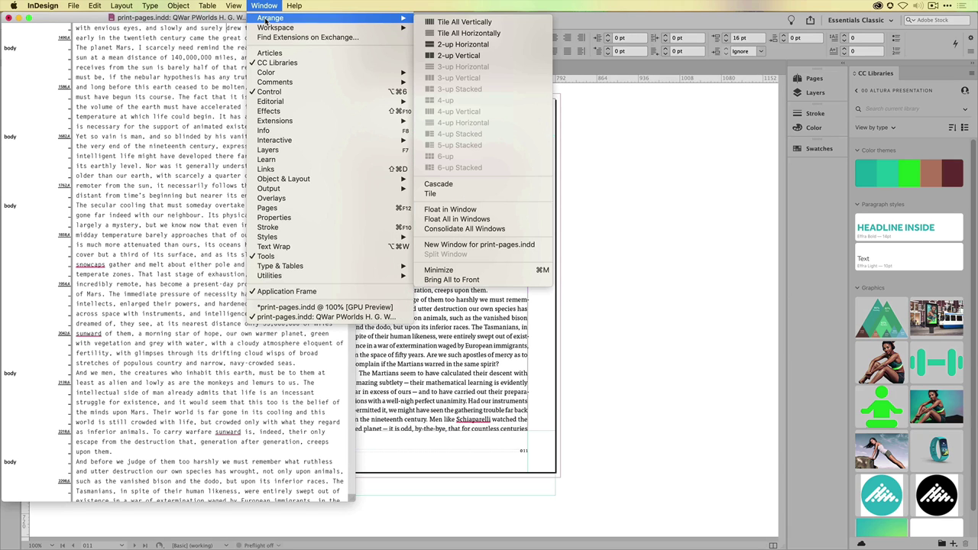
left_click(467, 55)
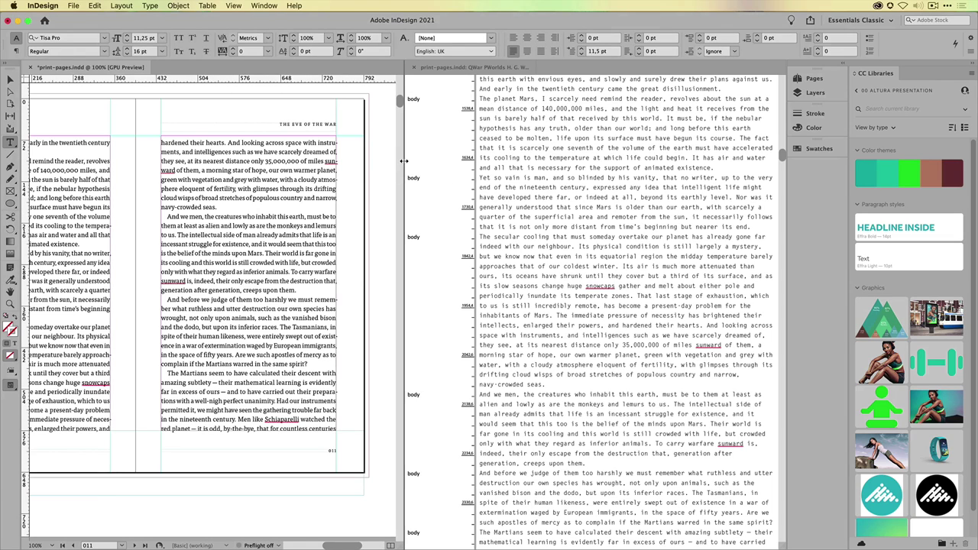
left_click_drag(403, 161, 495, 163)
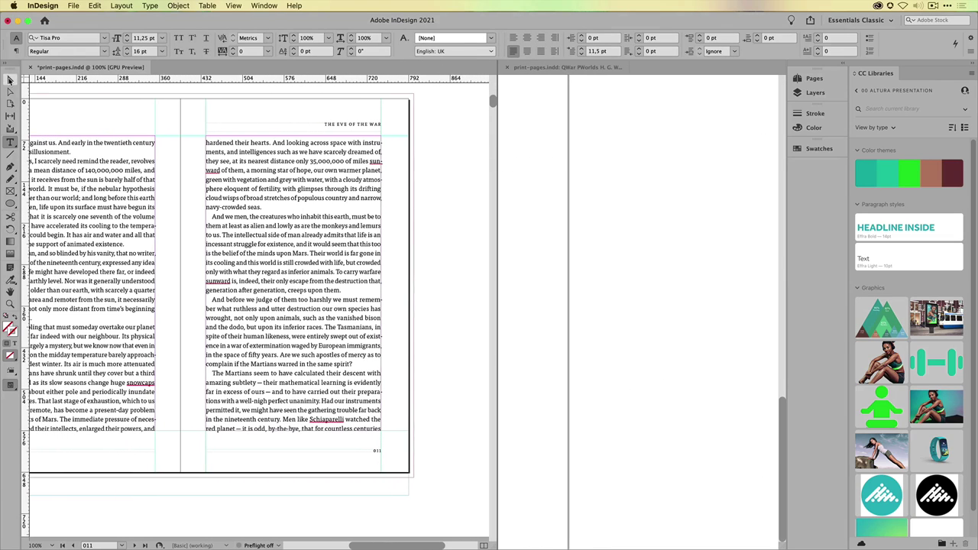
Browse to the story's end, select the closing paragraphs through The Epilogue, then close the Story Editor.
left_click(10, 79)
scroll(146, 157, "left", 5)
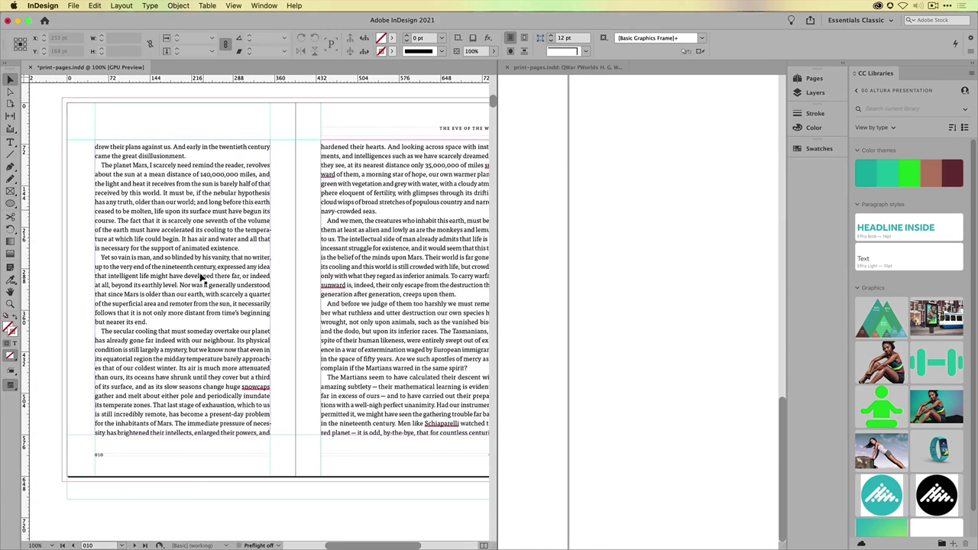
left_click(685, 320)
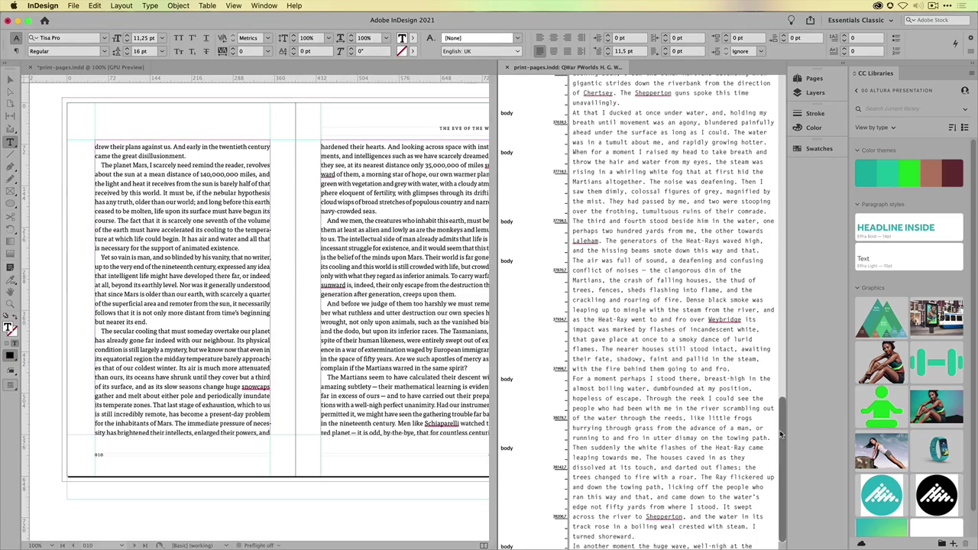
left_click_drag(784, 435, 774, 191)
scroll(688, 230, "up", 5)
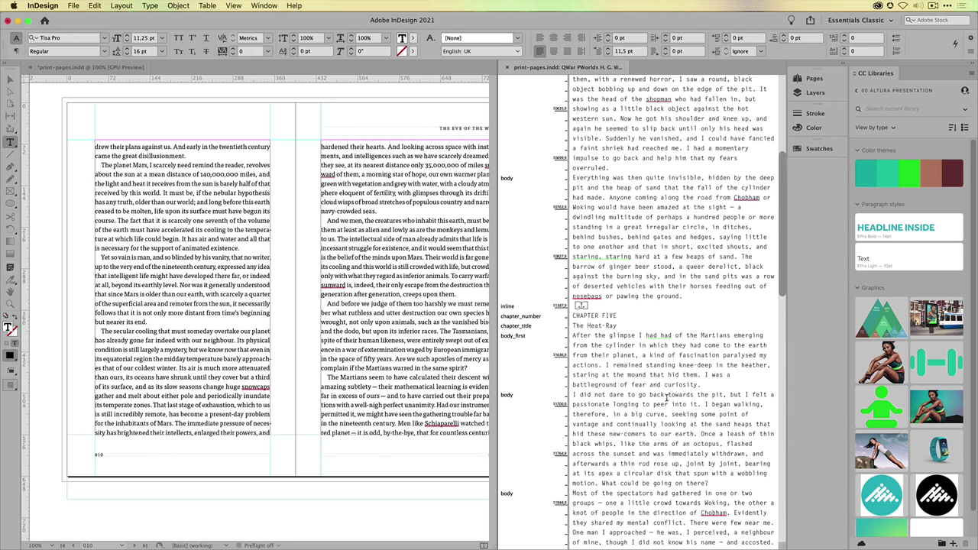
key("super+End")
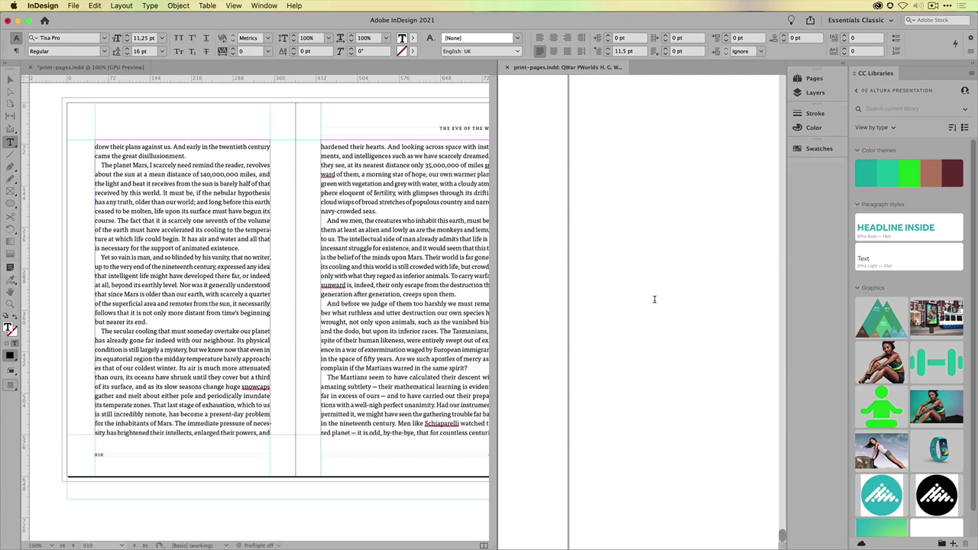
scroll(655, 299, "up", 10)
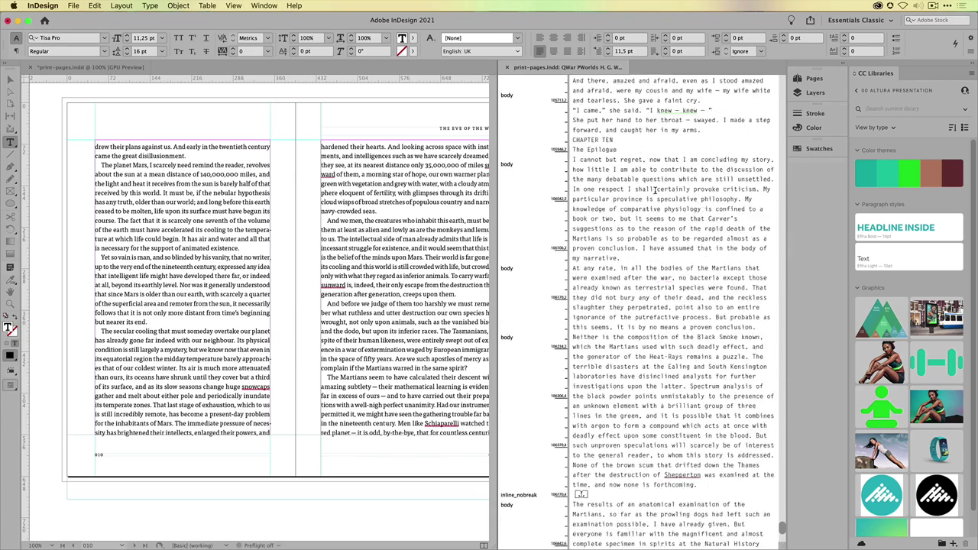
scroll(655, 190, "up", 5)
left_click_drag(654, 190, 654, 278)
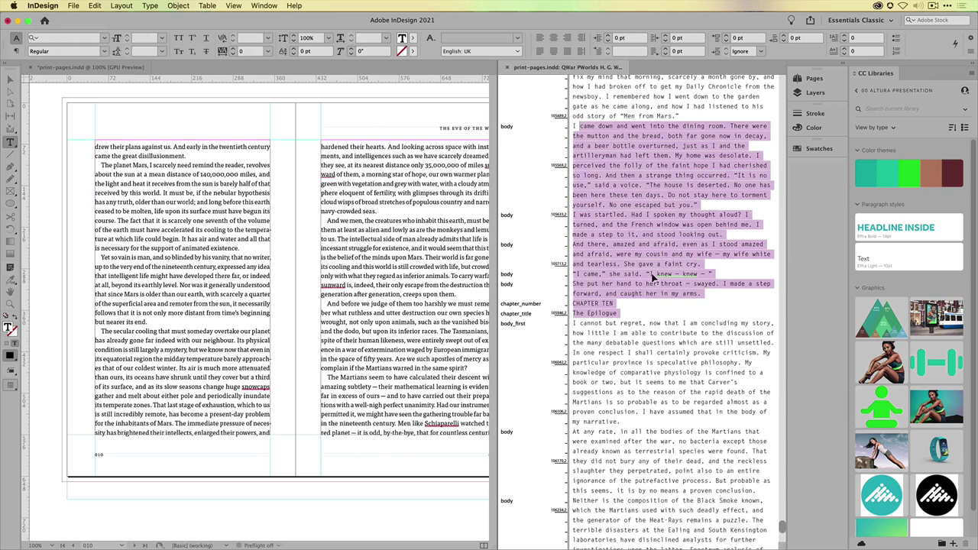
left_click(653, 275)
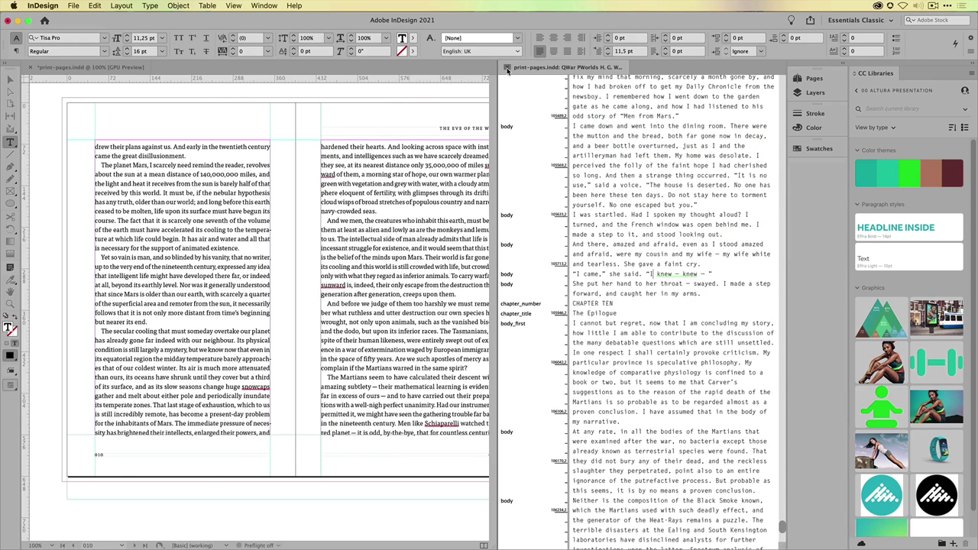
left_click(506, 68)
Scroll the layout up to the 008–009 spread with THE EVE OF THE WAR heading.
left_click(11, 80)
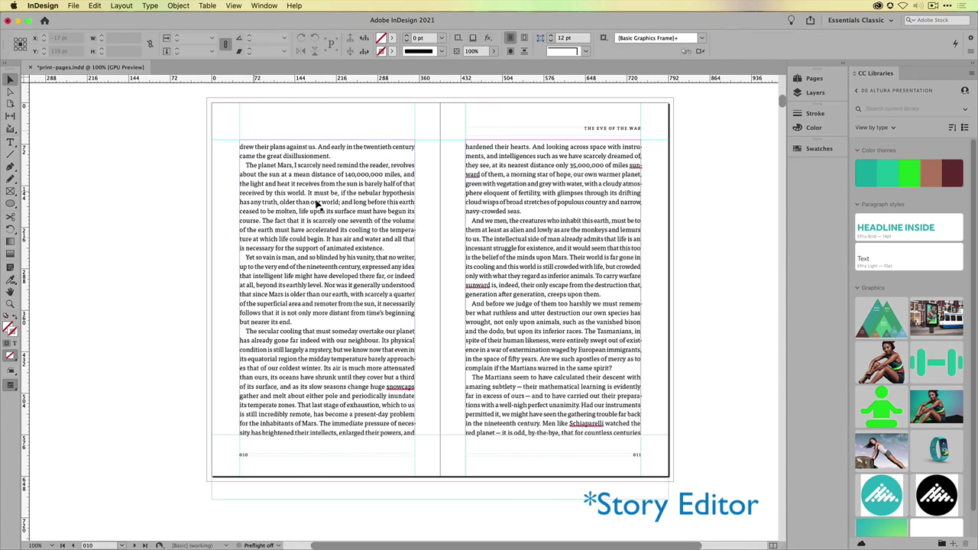
scroll(390, 364, "up", 10)
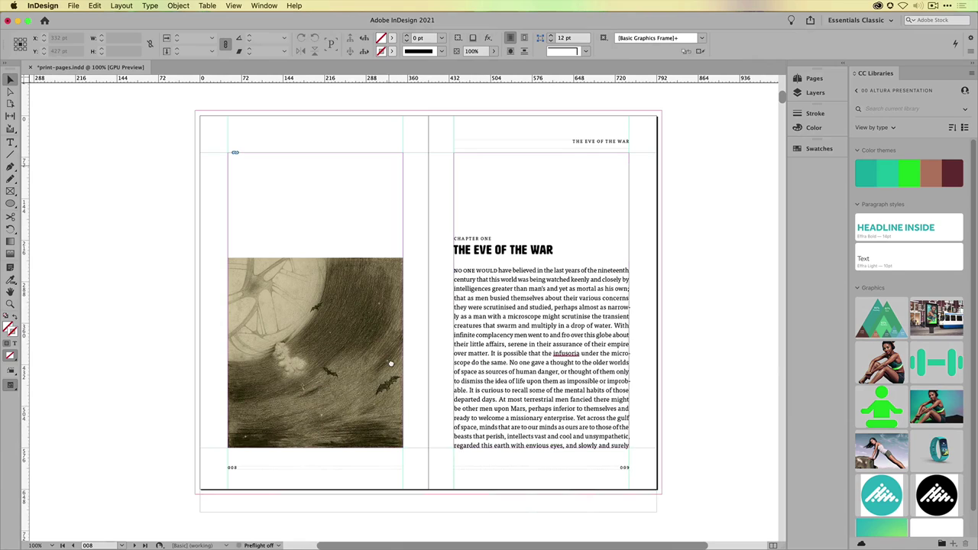